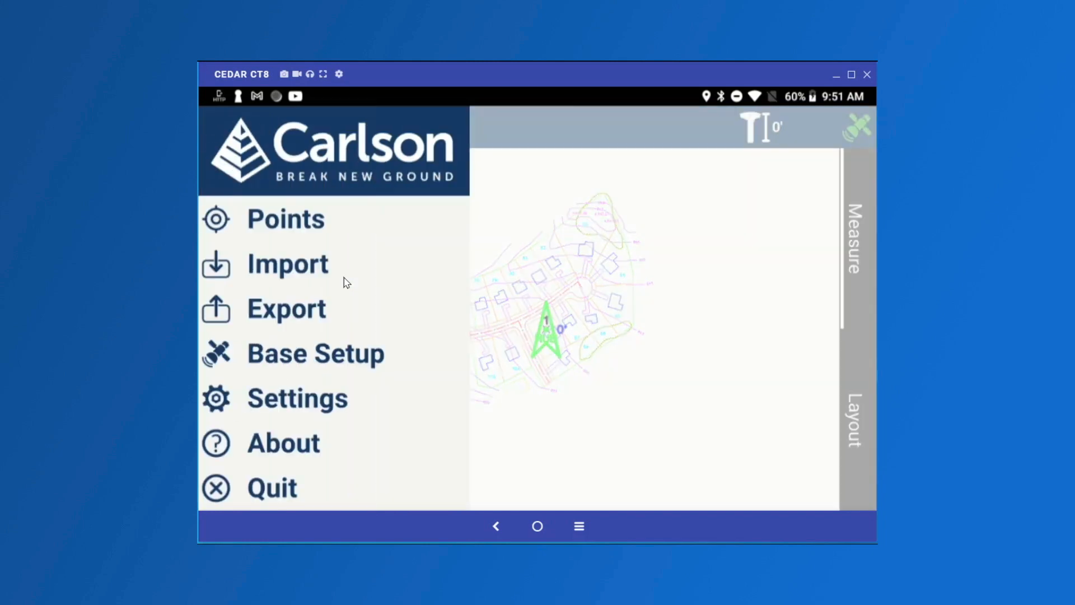
# - Enable feature coding in the settings, and review the Disk code's details in the feature code list
pyautogui.scroll(-3, 347, 283)
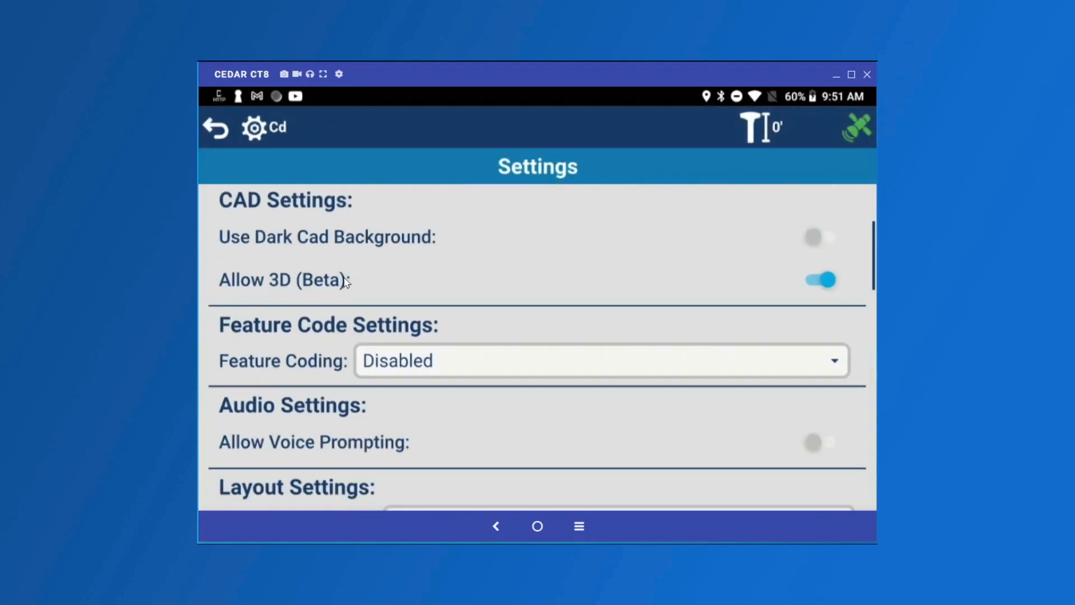
pyautogui.scroll(-1, 347, 282)
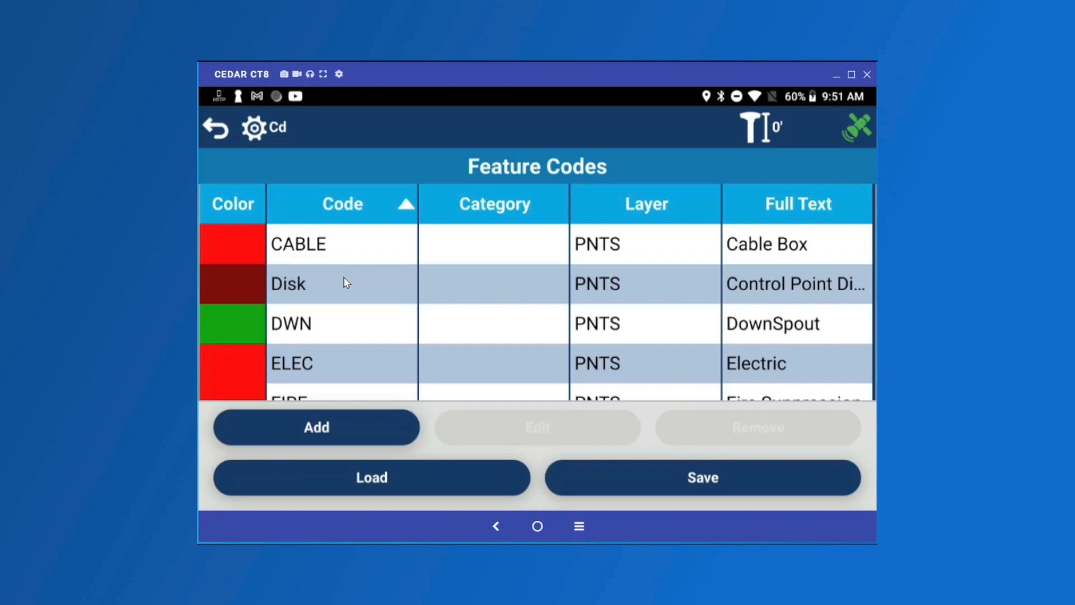
pyautogui.click(346, 282)
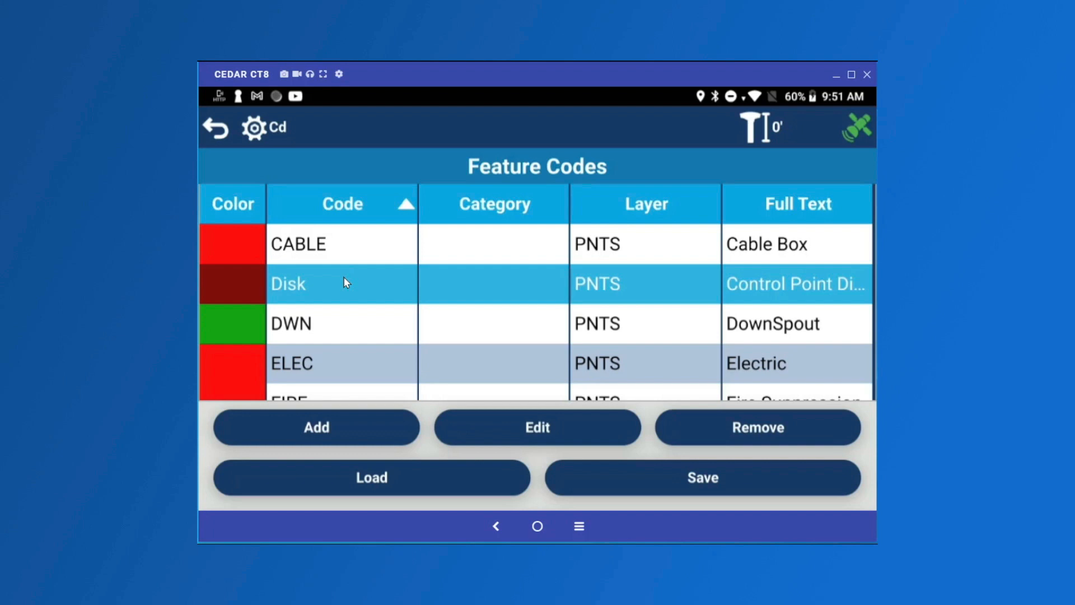
pyautogui.doubleClick(347, 282)
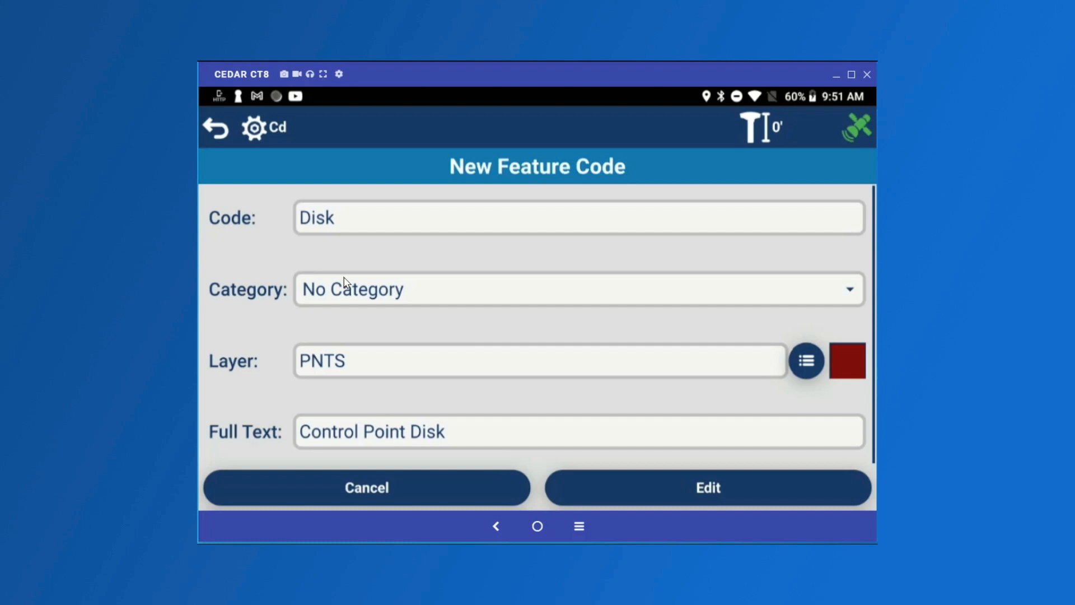
pyautogui.press('Escape')
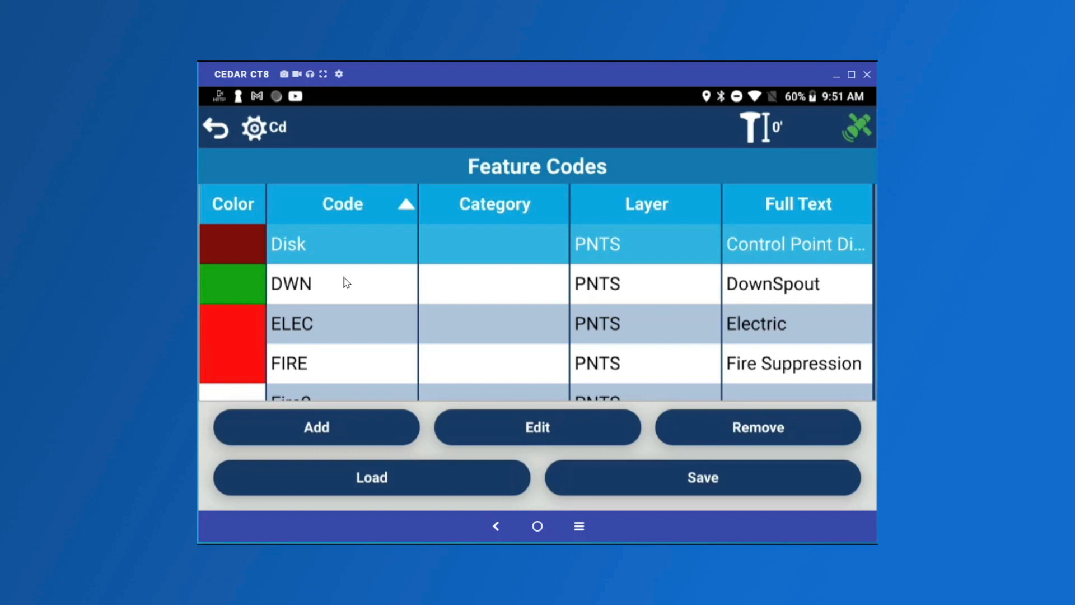
pyautogui.press('Escape')
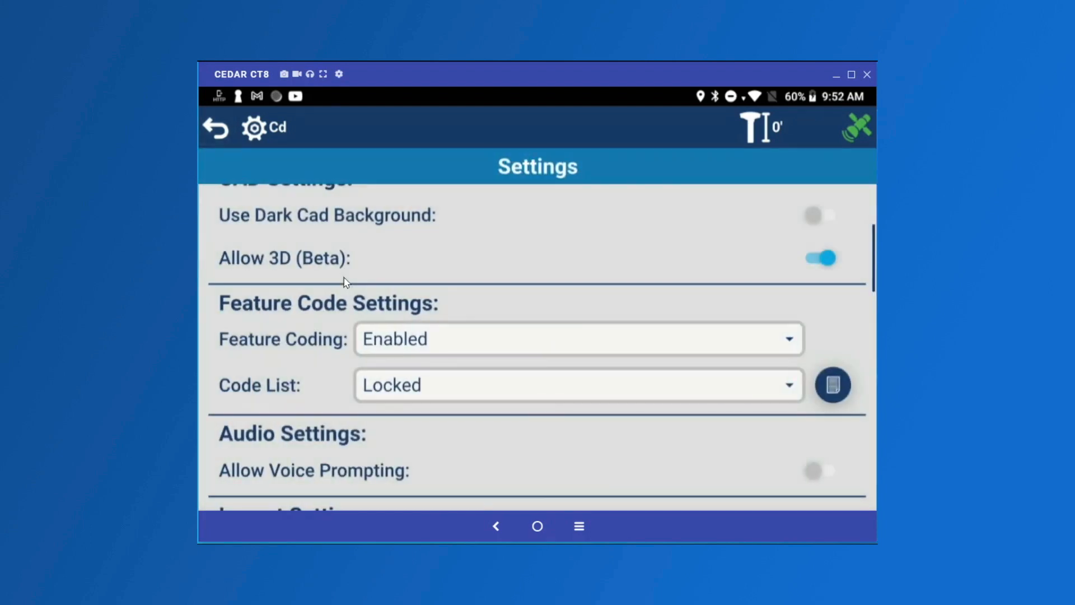
pyautogui.press('Escape')
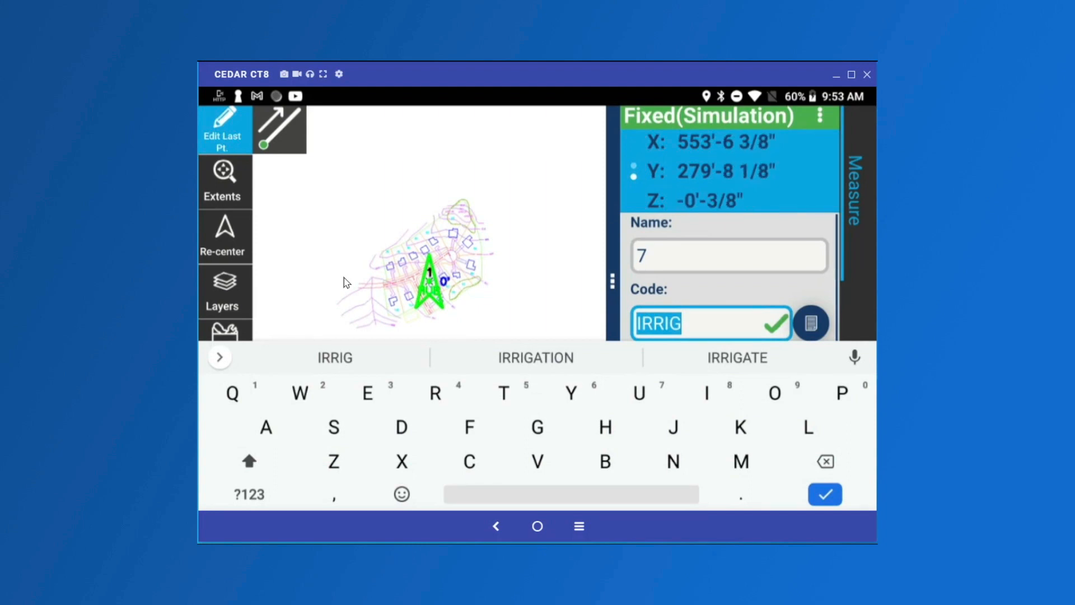
# - Enter Treemaple as the code for measured point 7
pyautogui.write('Tree')
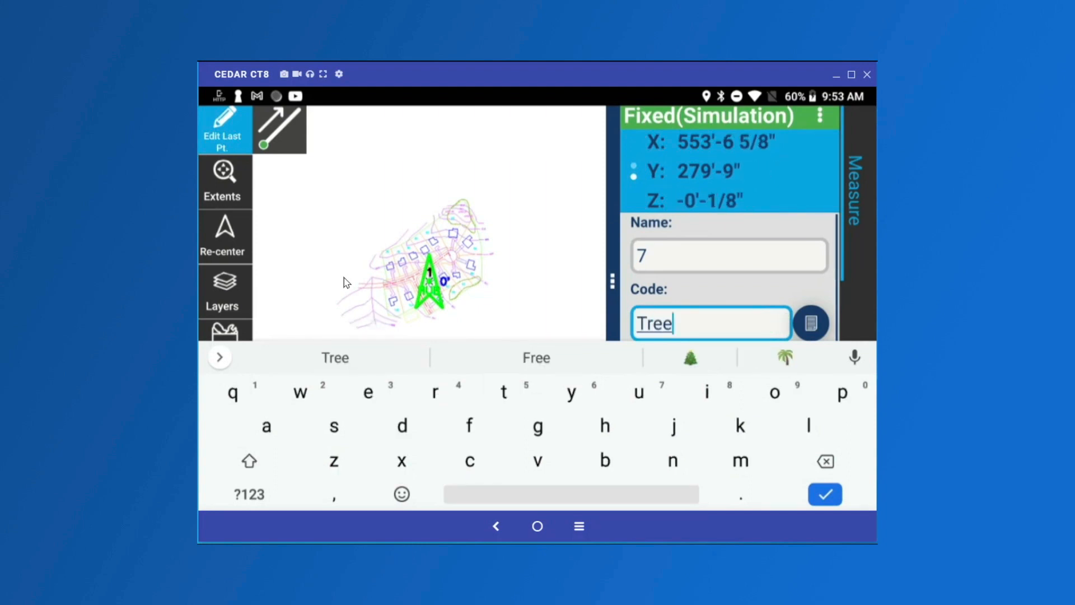
pyautogui.write('maple')
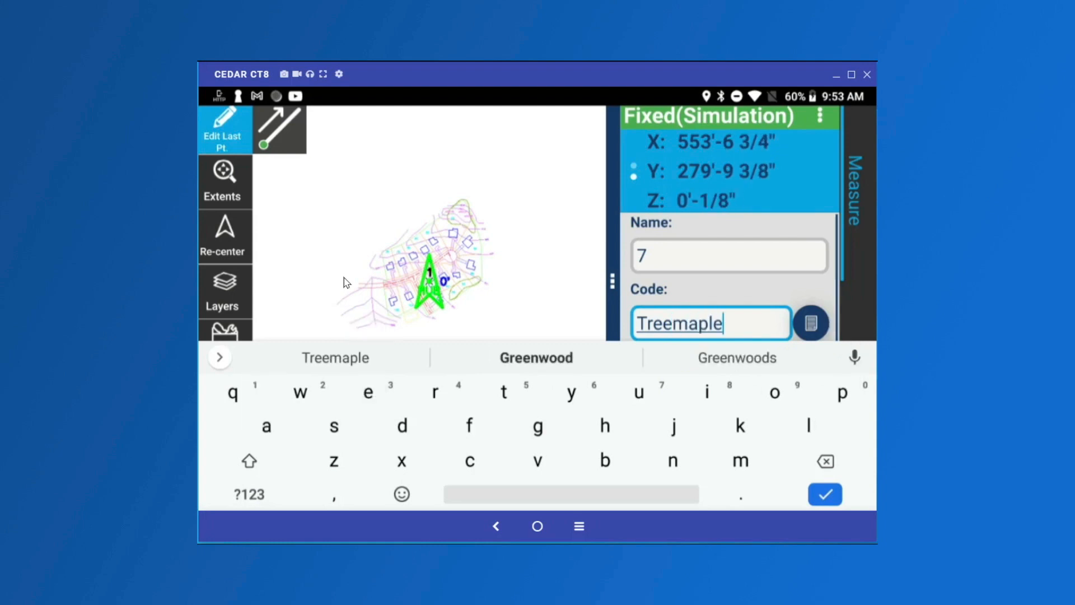
pyautogui.press('Return')
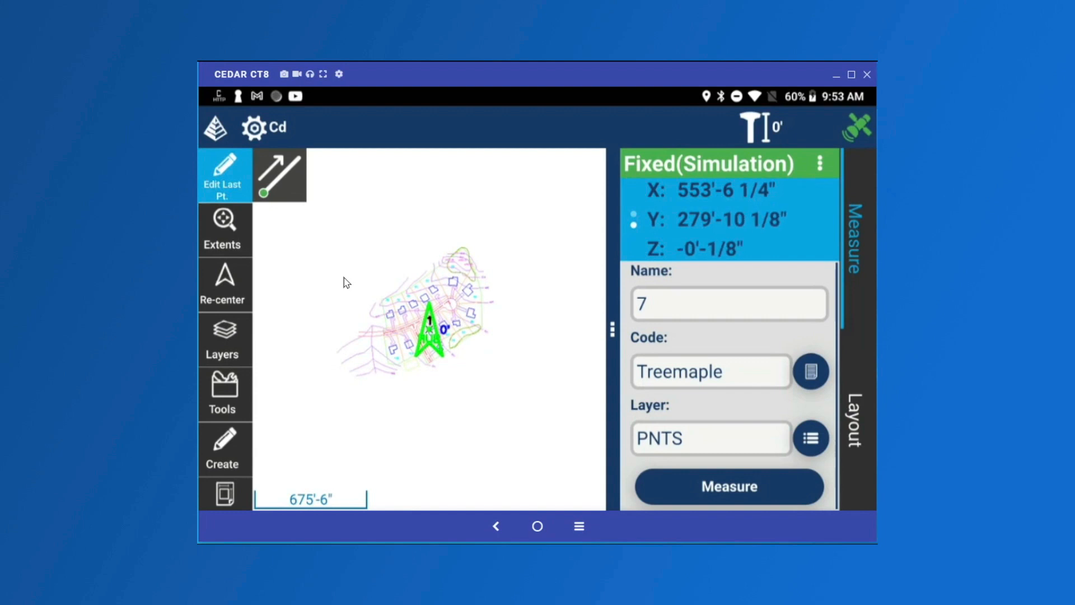
pyautogui.press('Return')
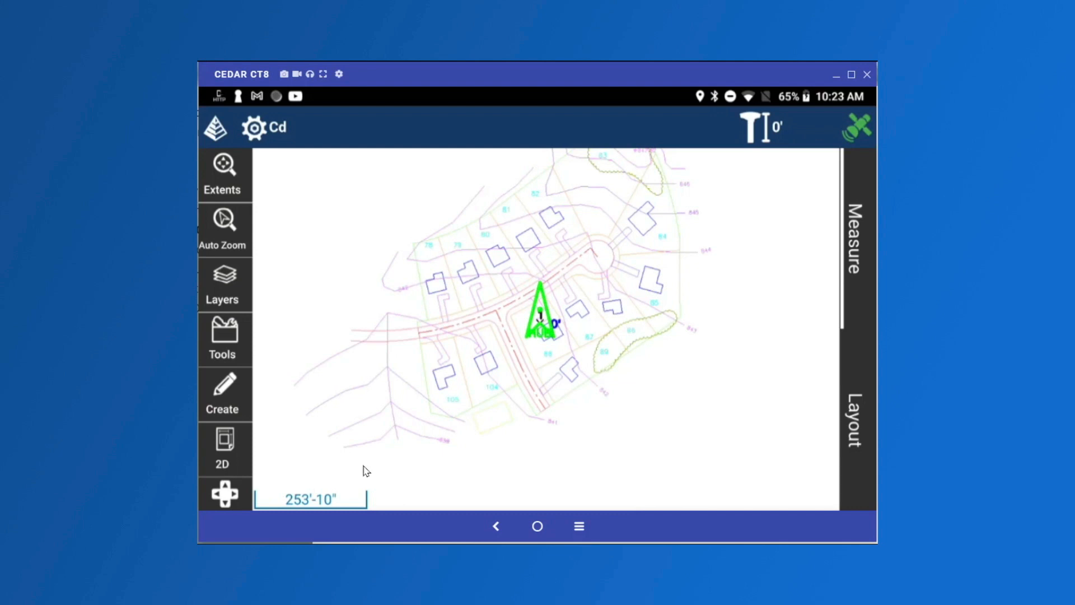
# - Start deleting CAD entities and box-select the house on lot 84 with the contour line crossing it
pyautogui.click(223, 398)
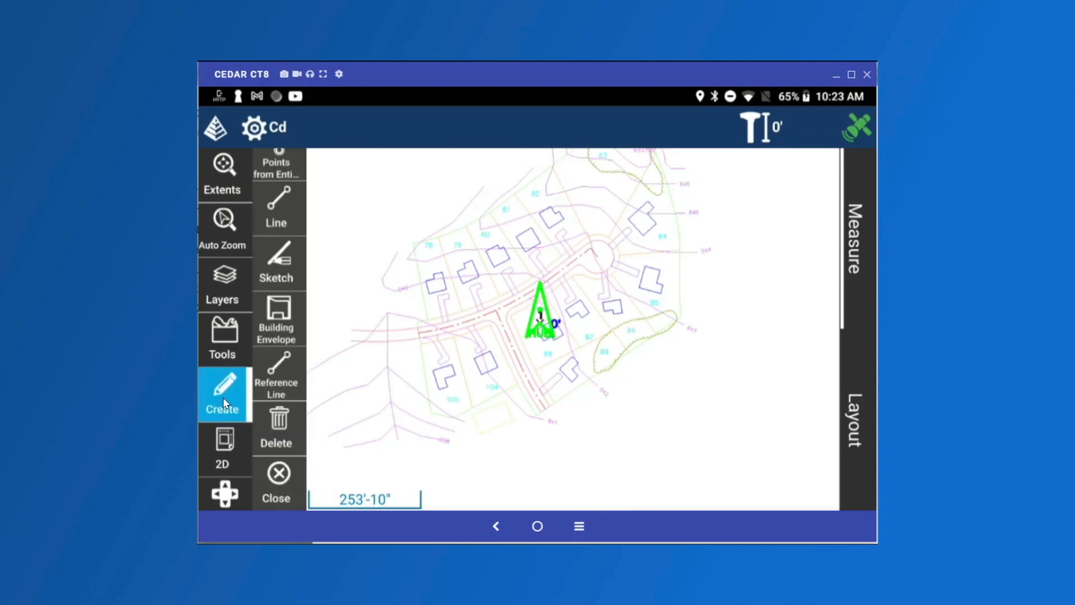
pyautogui.click(276, 429)
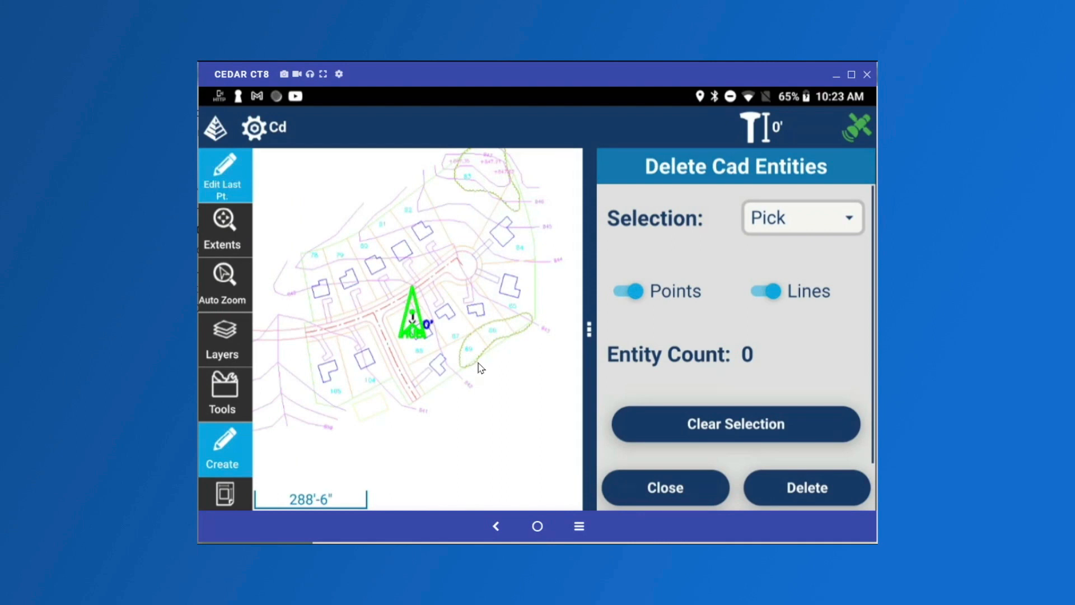
pyautogui.click(759, 223)
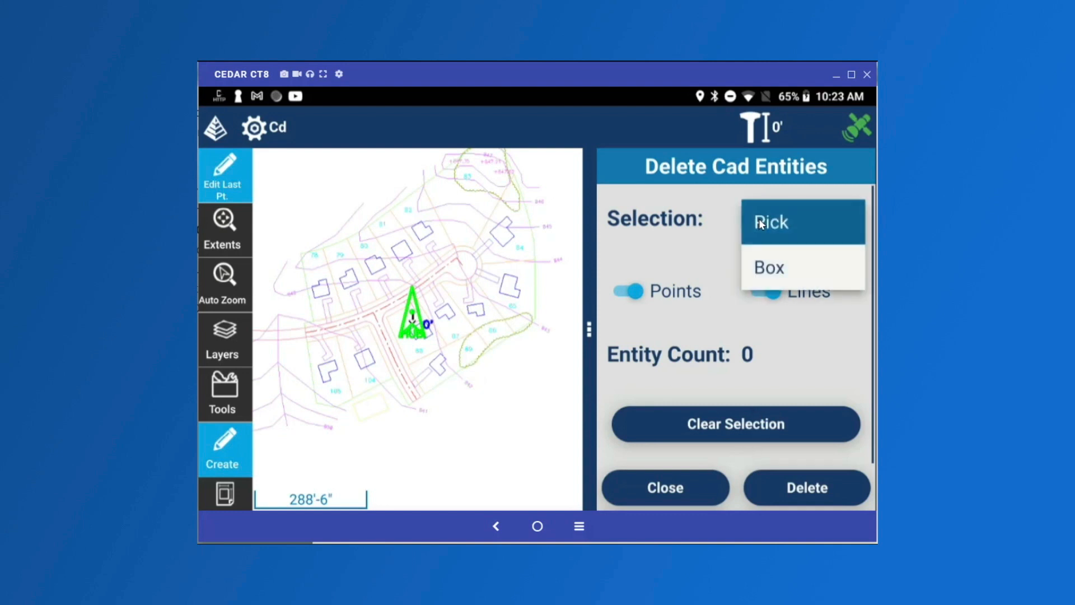
pyautogui.click(761, 223)
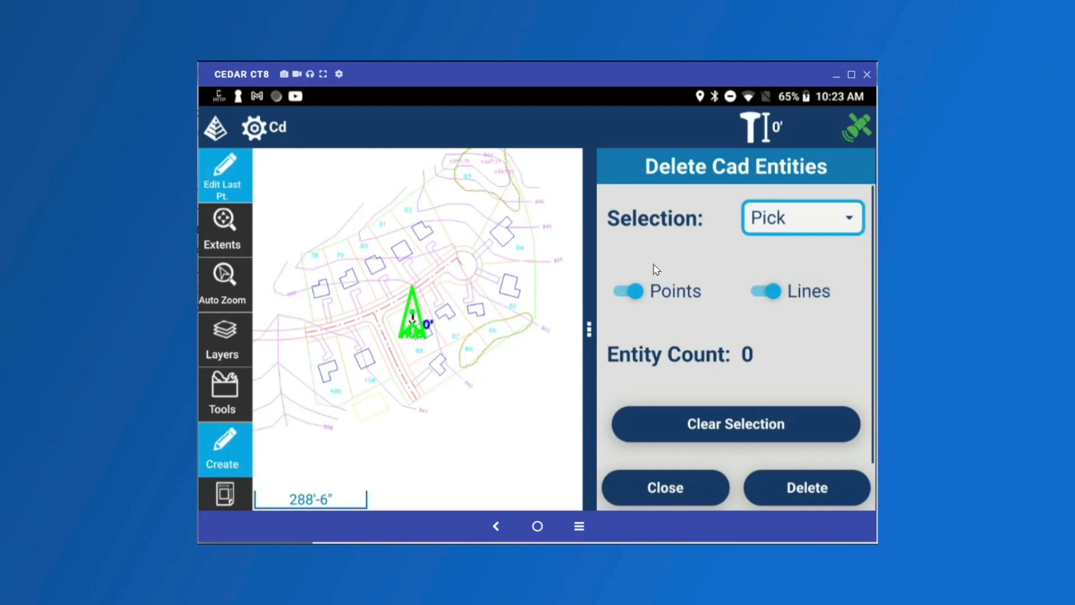
pyautogui.click(793, 212)
pyautogui.click(763, 266)
pyautogui.moveTo(475, 207); pyautogui.dragTo(523, 257)
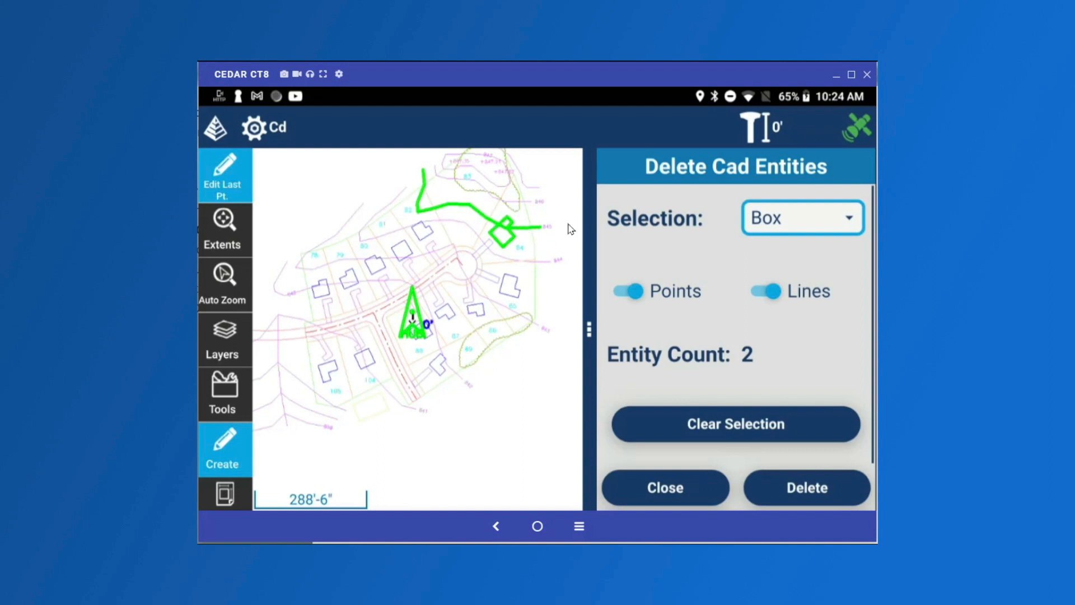
# - Using Pick selection, drop the contour line, add the lot 84 driveway, and delete the selected house and driveway
pyautogui.click(777, 225)
pyautogui.click(775, 222)
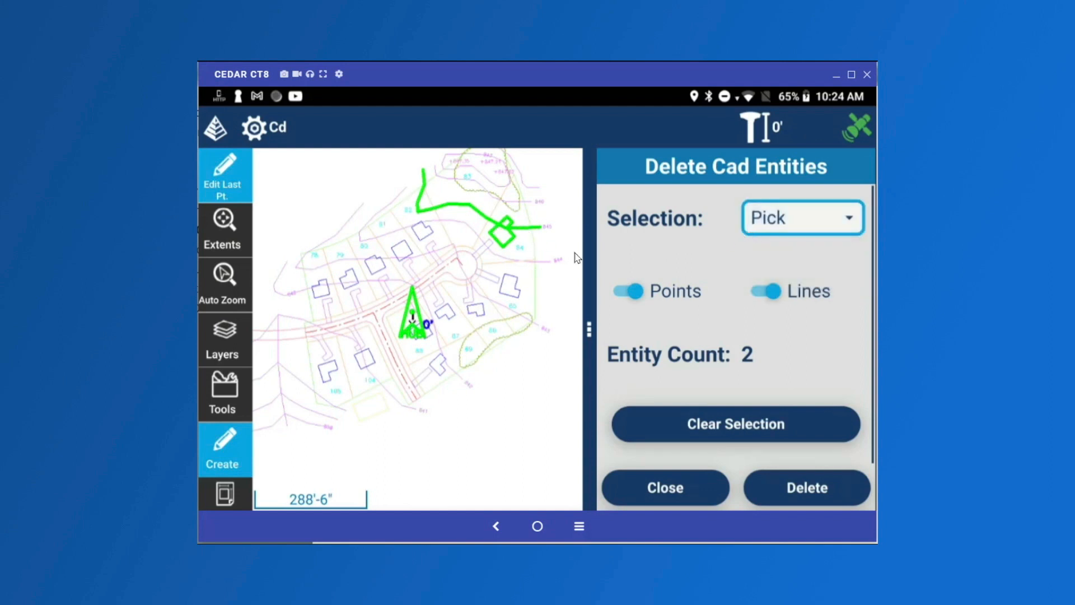
pyautogui.click(533, 227)
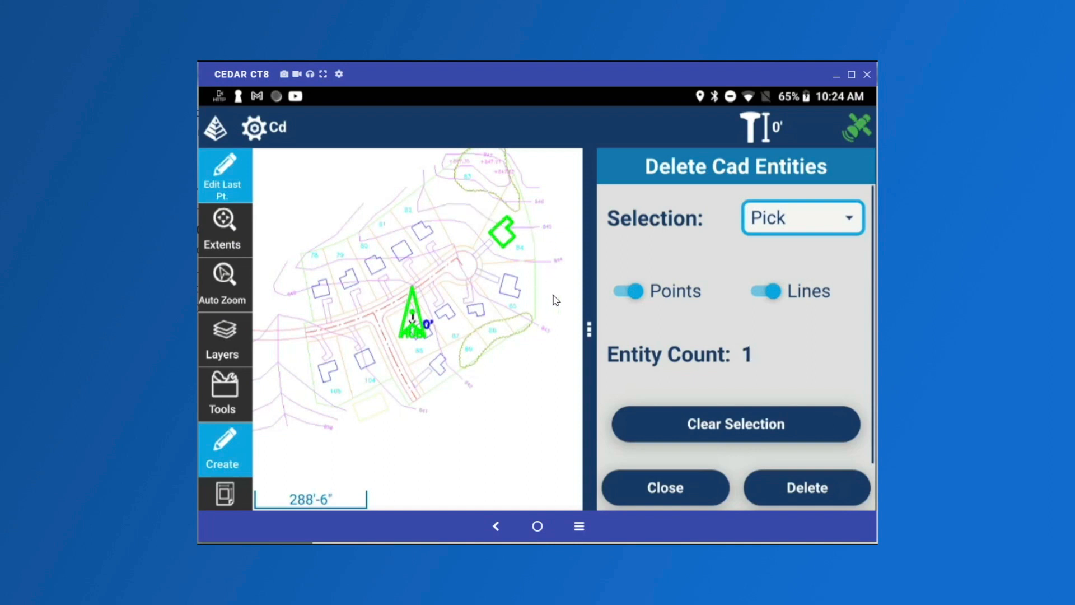
pyautogui.scroll(2, 537, 261)
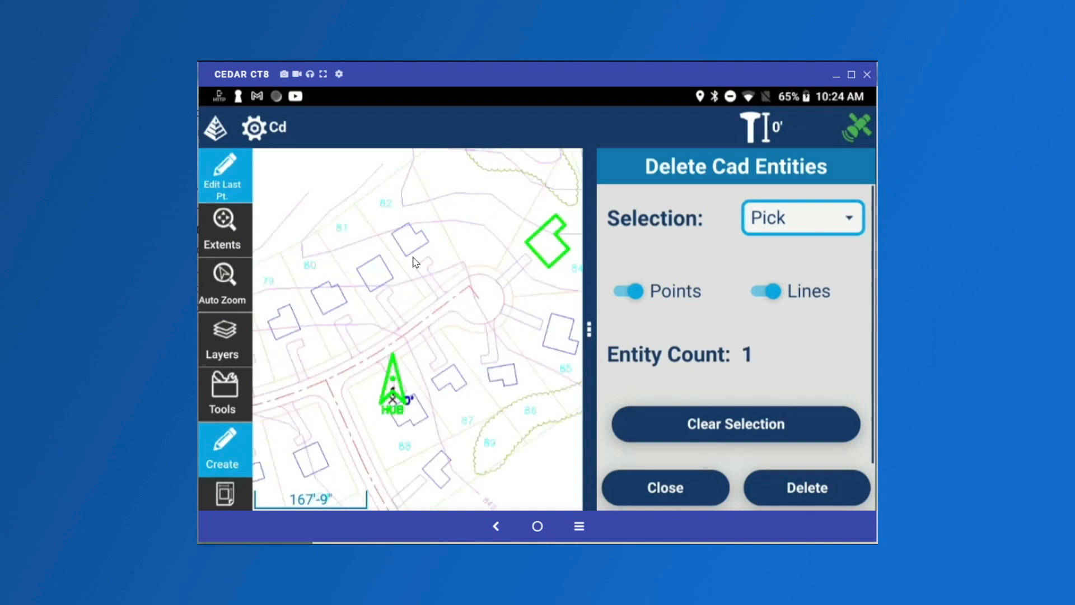
pyautogui.click(517, 283)
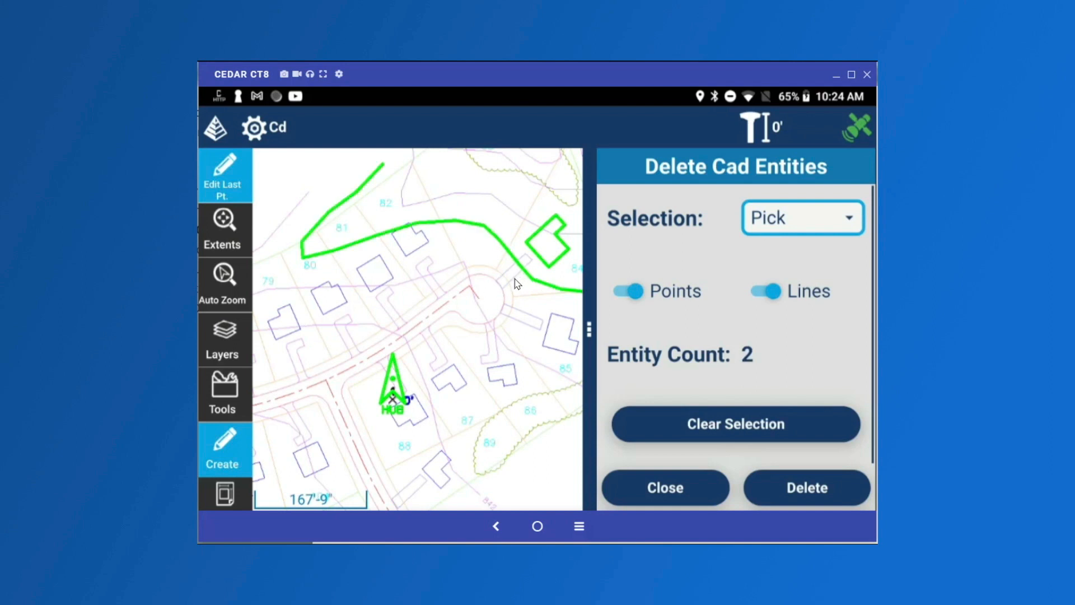
pyautogui.click(516, 282)
pyautogui.click(534, 282)
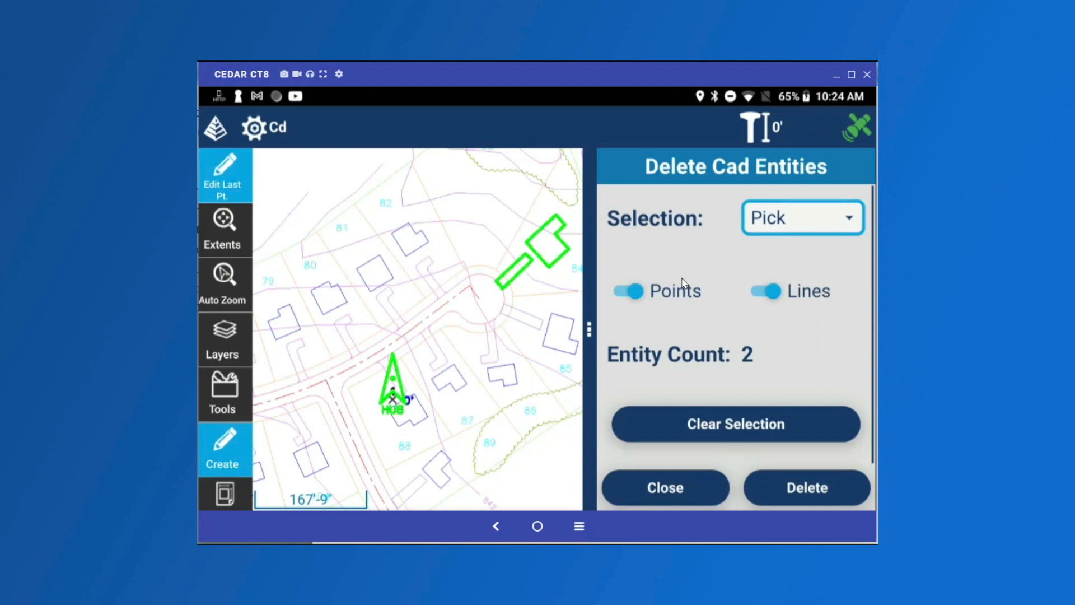
pyautogui.click(801, 491)
pyautogui.click(629, 363)
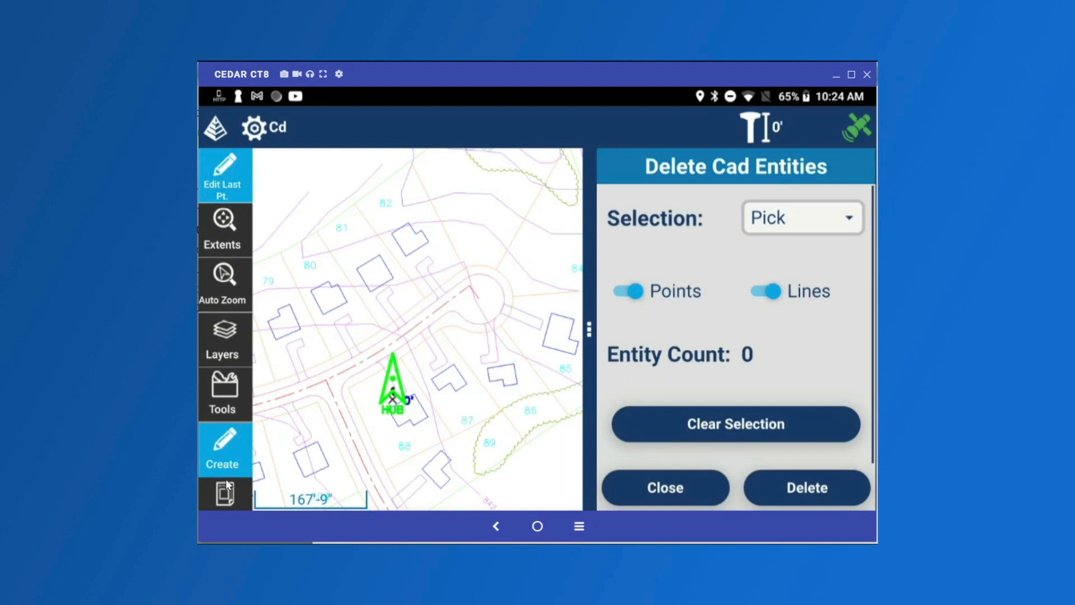
pyautogui.click(233, 459)
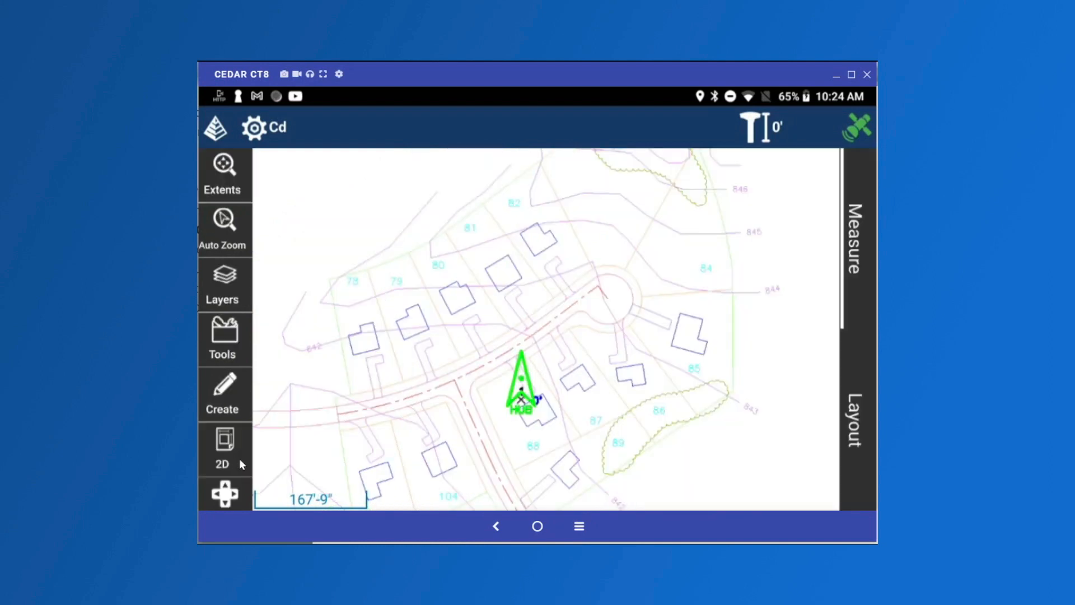
# - Look through the drawing's layer list and open the layer options
pyautogui.click(235, 296)
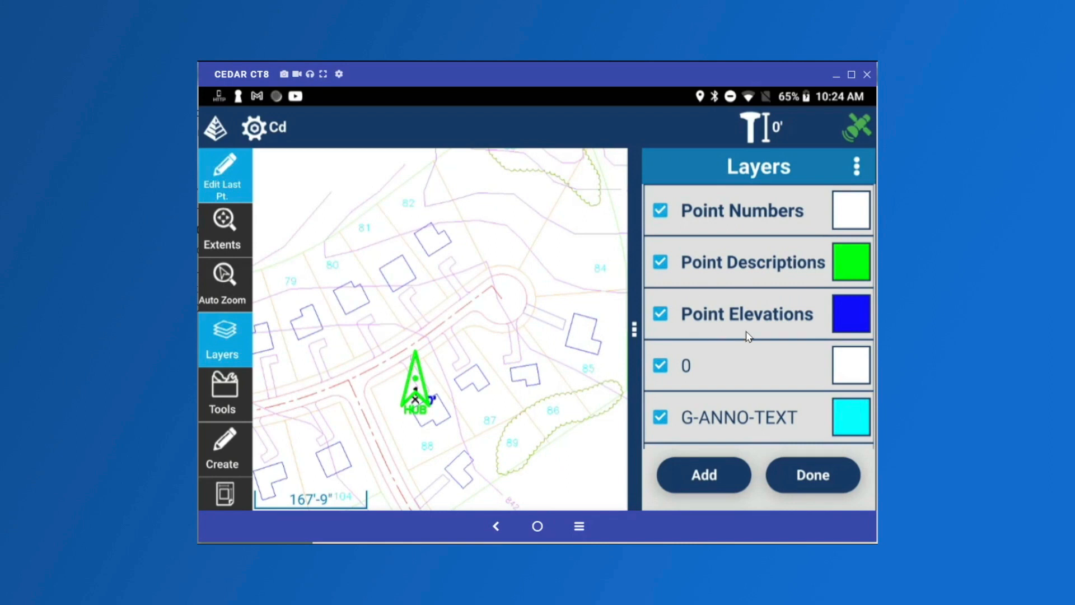
pyautogui.scroll(-5, 745, 347)
pyautogui.scroll(10, 722, 364)
pyautogui.click(858, 170)
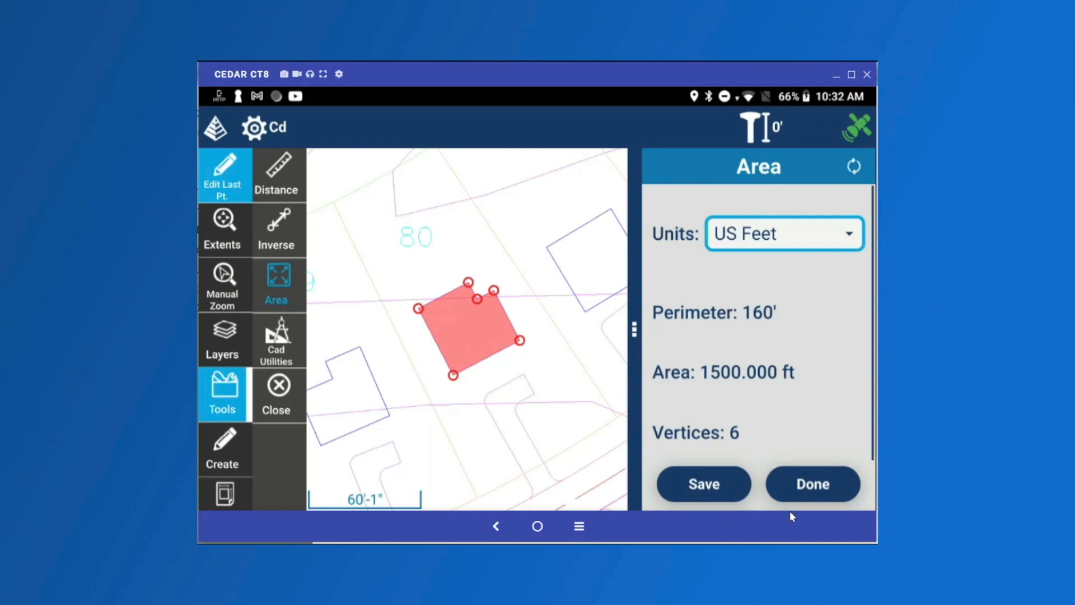
# - Export the area measurement of the house on lot 80 as a PDF named Area Report
pyautogui.click(681, 485)
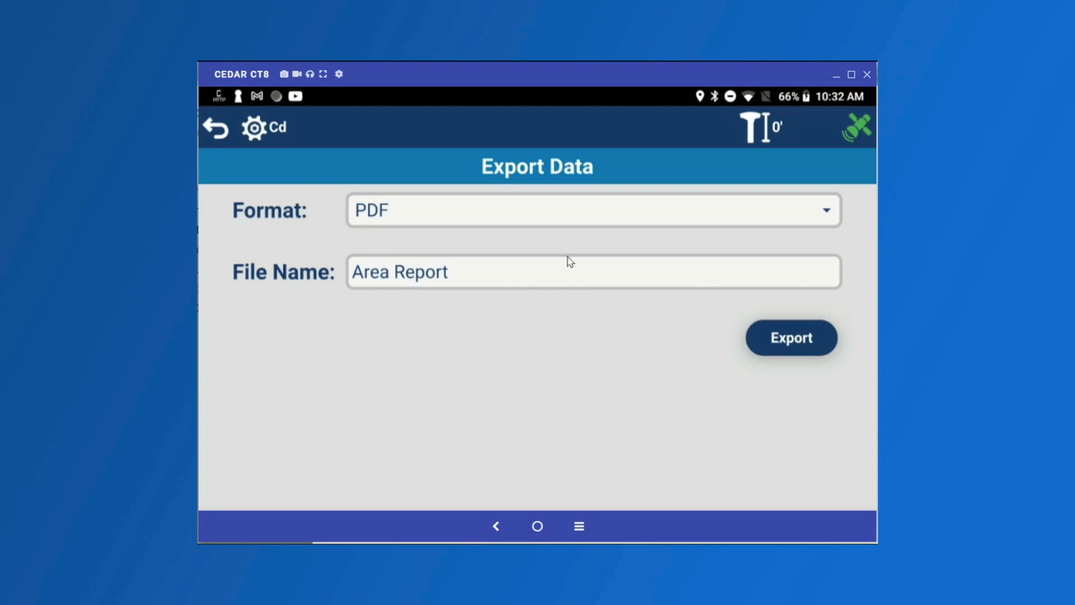
pyautogui.click(460, 220)
pyautogui.click(461, 221)
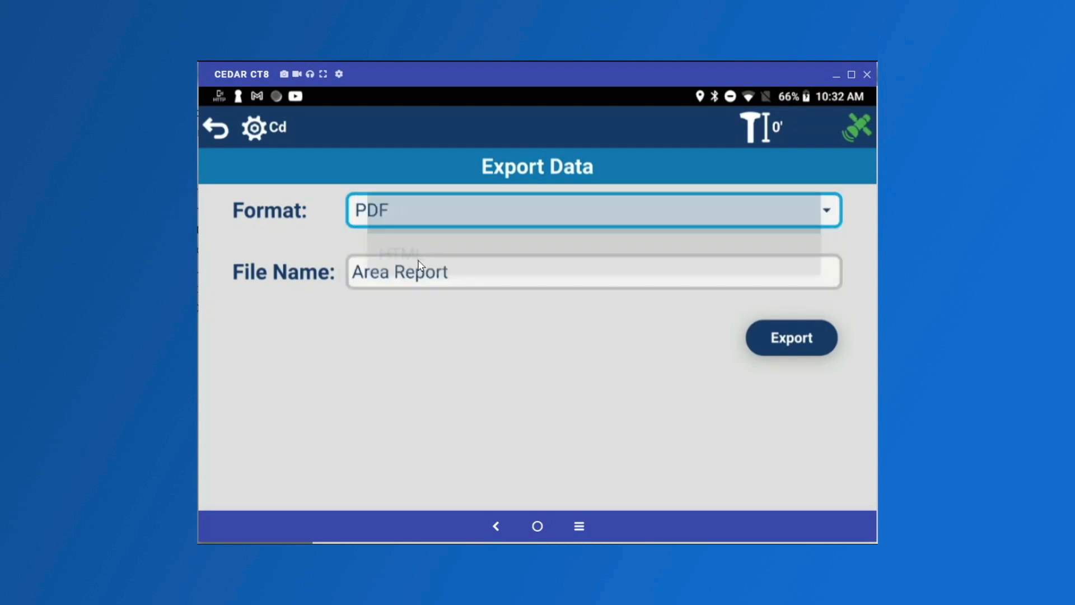
pyautogui.click(460, 213)
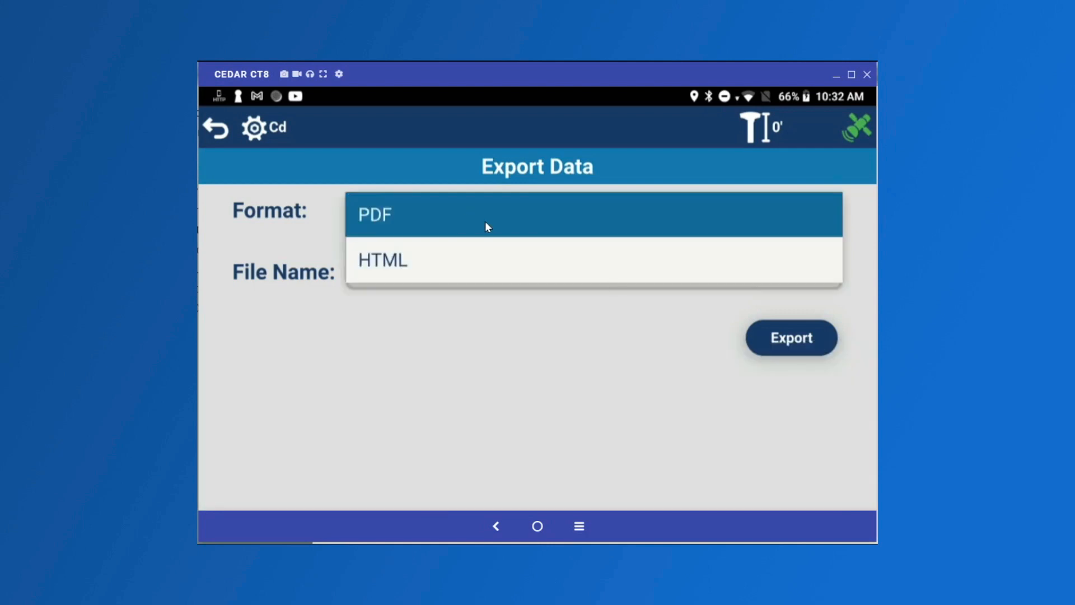
pyautogui.click(792, 338)
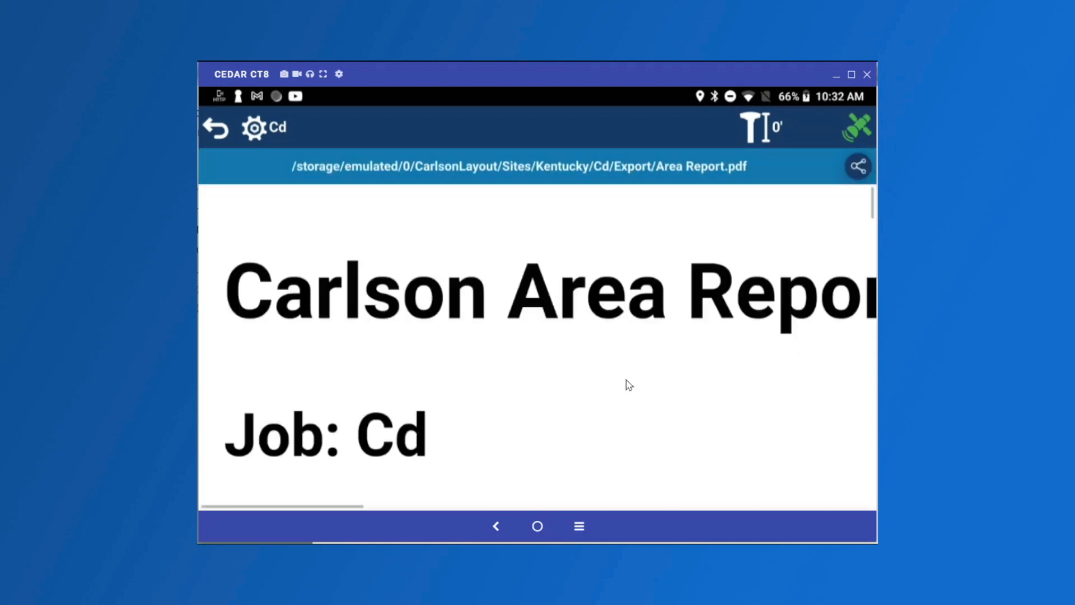
# - Examine the exported area report's job details, site map and vertex coordinate table at a readable size
pyautogui.scroll(-3, 625, 380)
pyautogui.scroll(1, 623, 397)
pyautogui.keyDown('ctrl'); pyautogui.scroll(-2, 623, 394); pyautogui.keyUp('ctrl')
pyautogui.keyDown('ctrl'); pyautogui.scroll(-2, 626, 399); pyautogui.keyUp('ctrl')
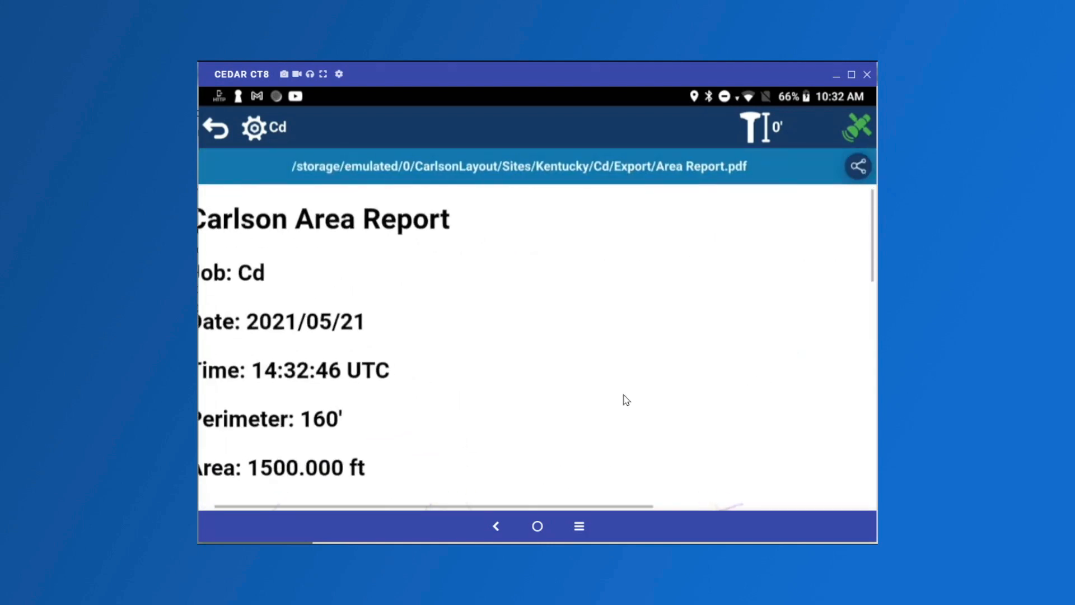
pyautogui.keyDown('ctrl'); pyautogui.scroll(-1, 625, 399); pyautogui.keyUp('ctrl')
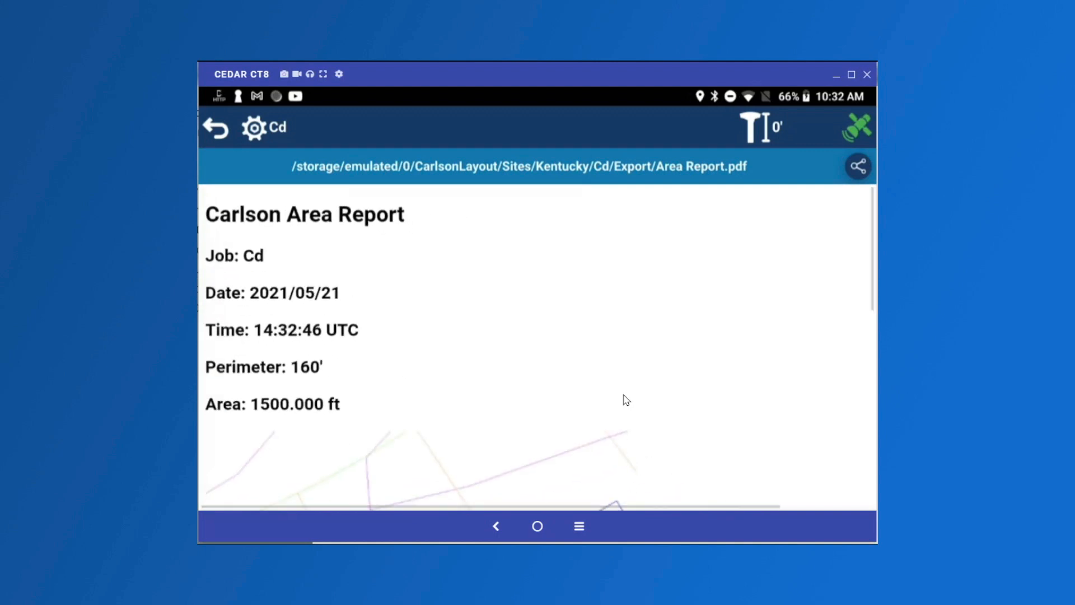
pyautogui.scroll(-4, 625, 399)
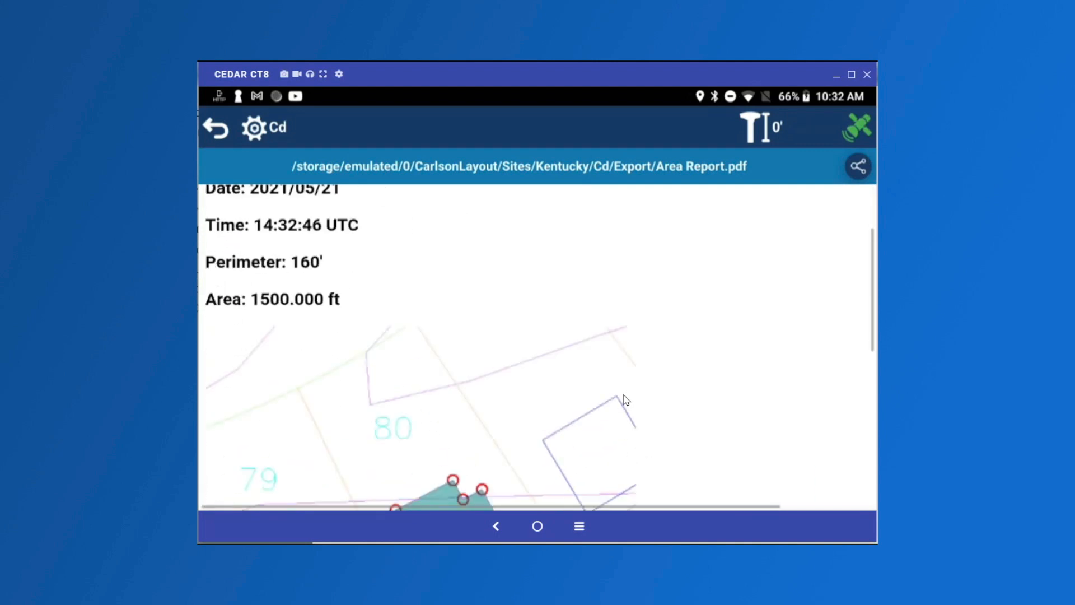
pyautogui.scroll(-1, 626, 399)
pyautogui.scroll(-5, 626, 399)
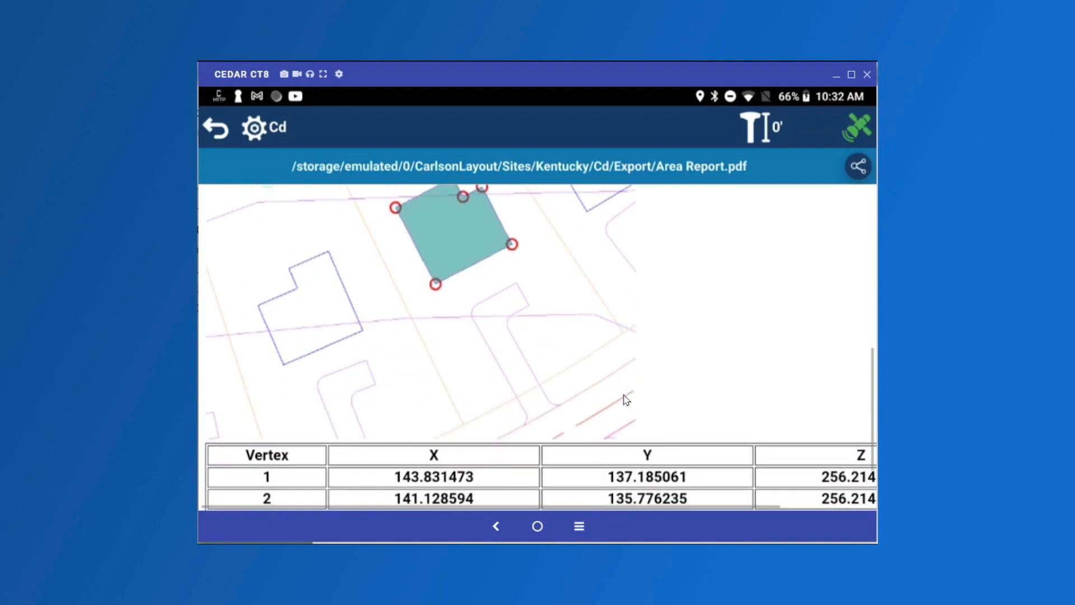
pyautogui.scroll(2, 626, 400)
pyautogui.scroll(3, 625, 400)
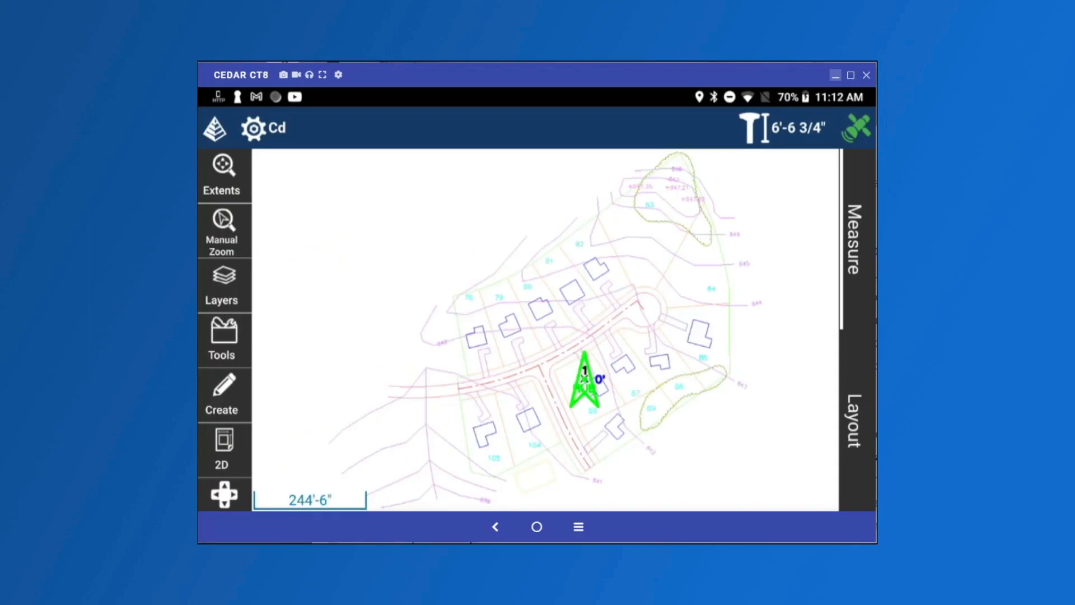
# - Browse the Kentucky site's job gallery and view the Park job's location in Google Maps
pyautogui.click(262, 128)
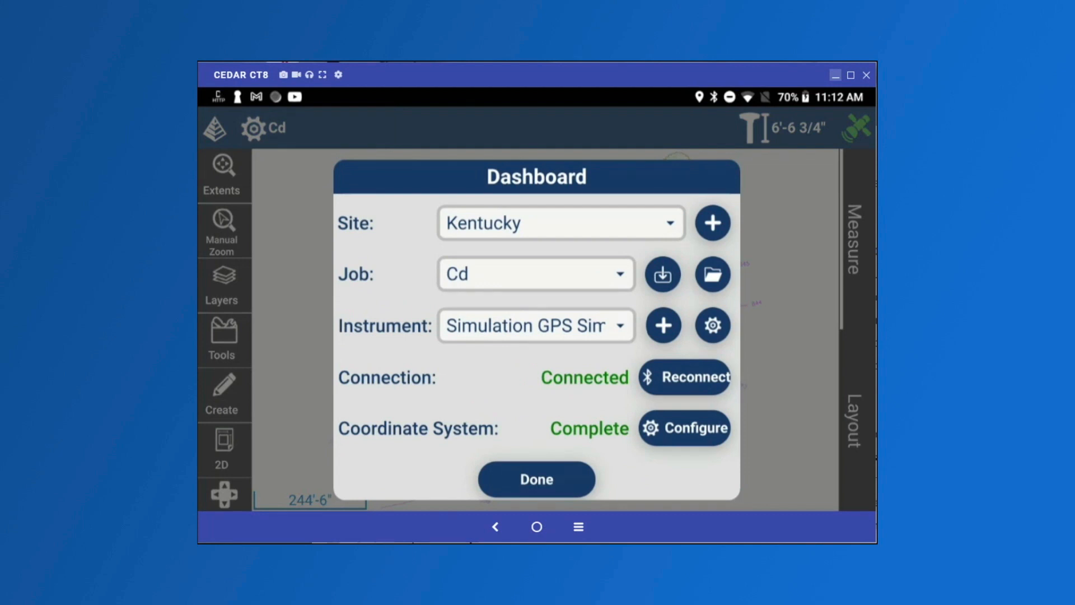
pyautogui.click(713, 274)
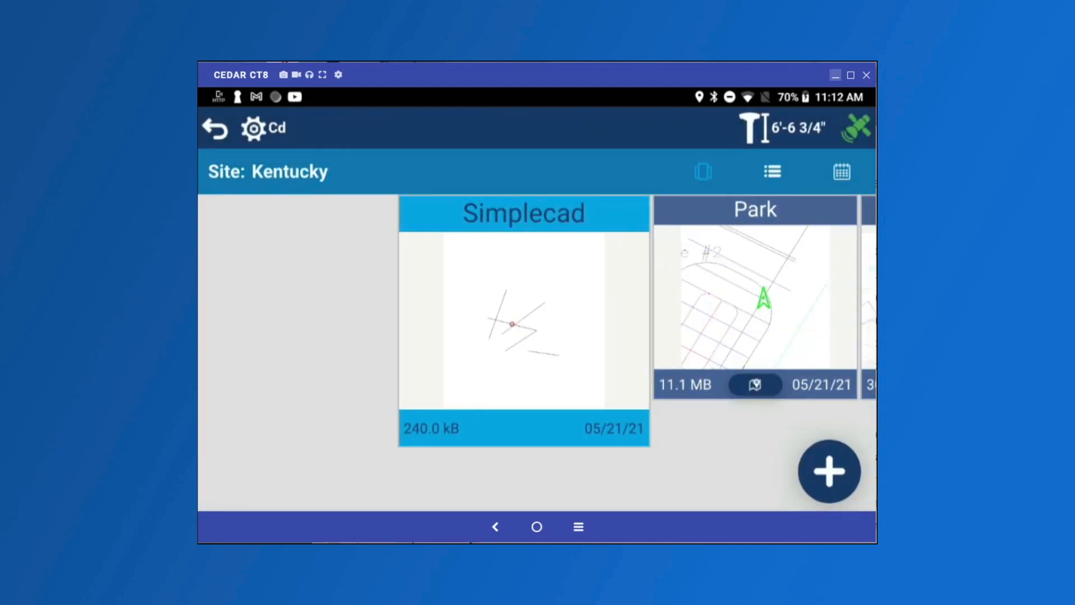
pyautogui.moveTo(700, 322); pyautogui.dragTo(420, 322)
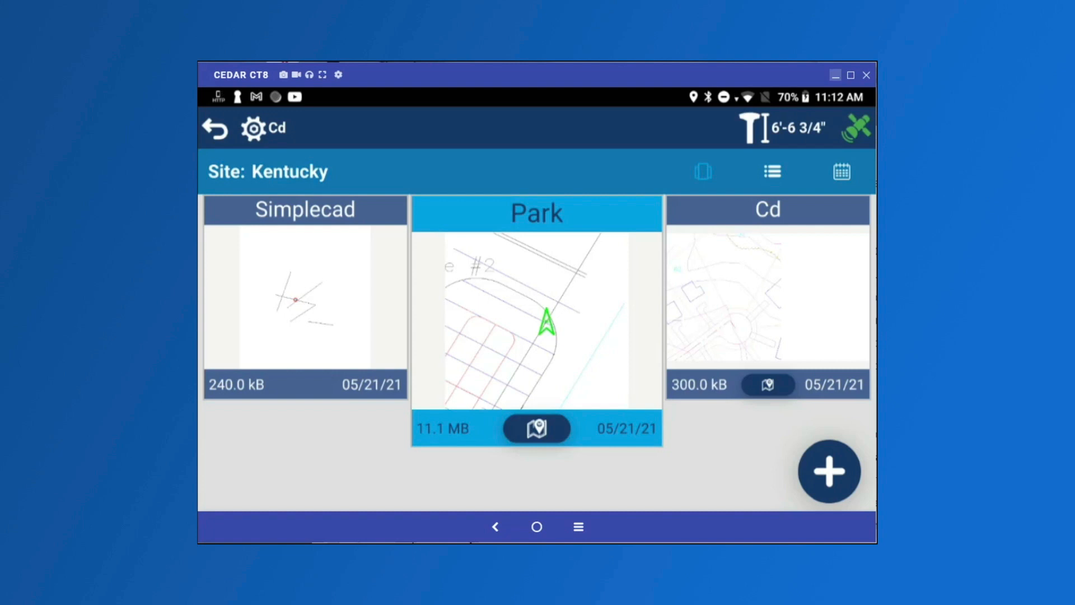
pyautogui.click(536, 429)
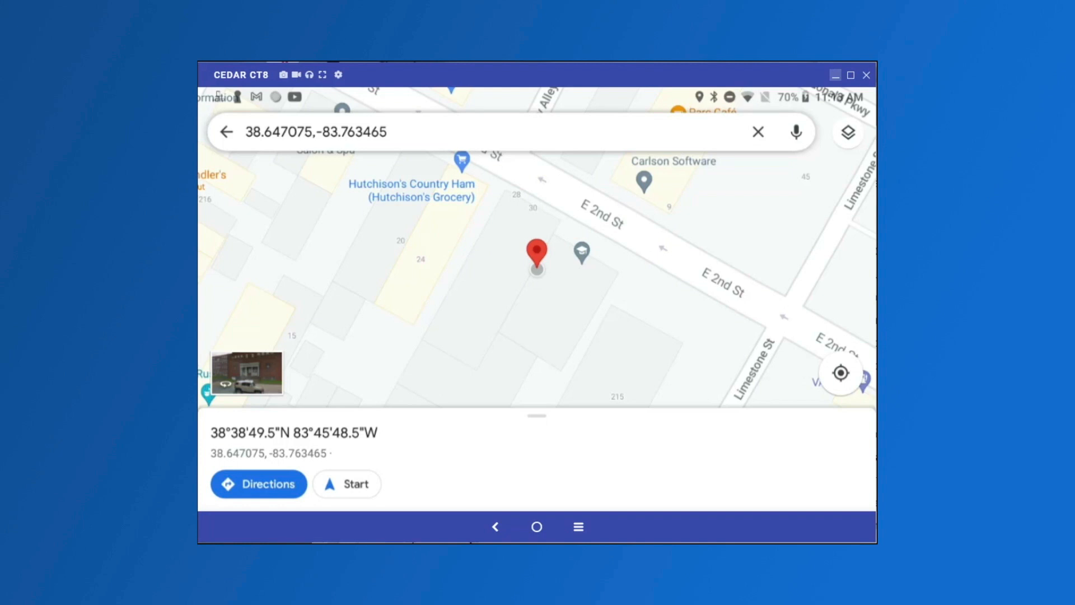
pyautogui.scroll(-3, 537, 269)
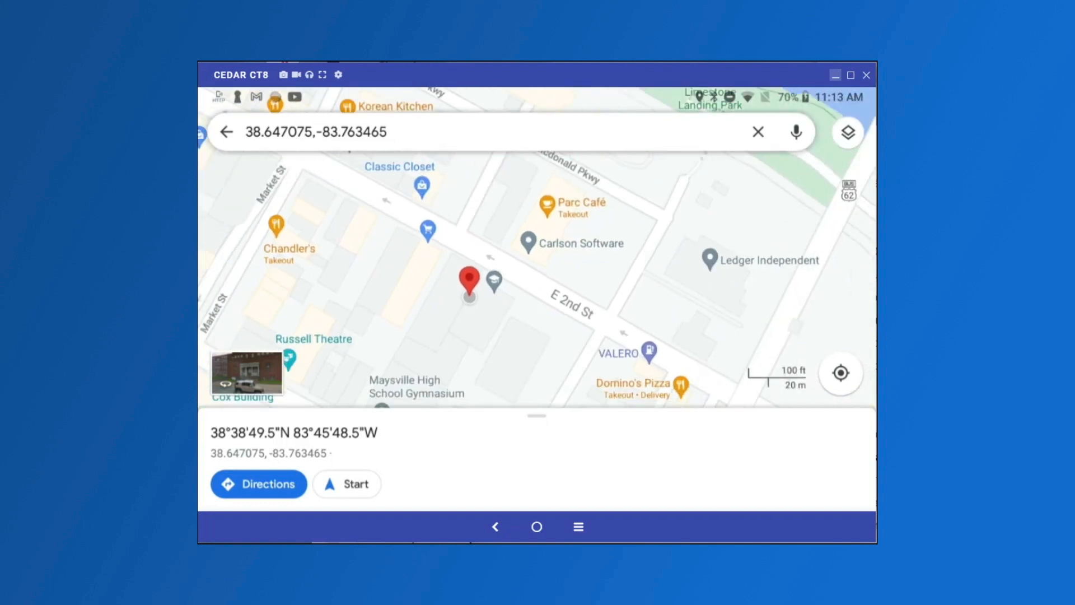
pyautogui.scroll(1, 537, 268)
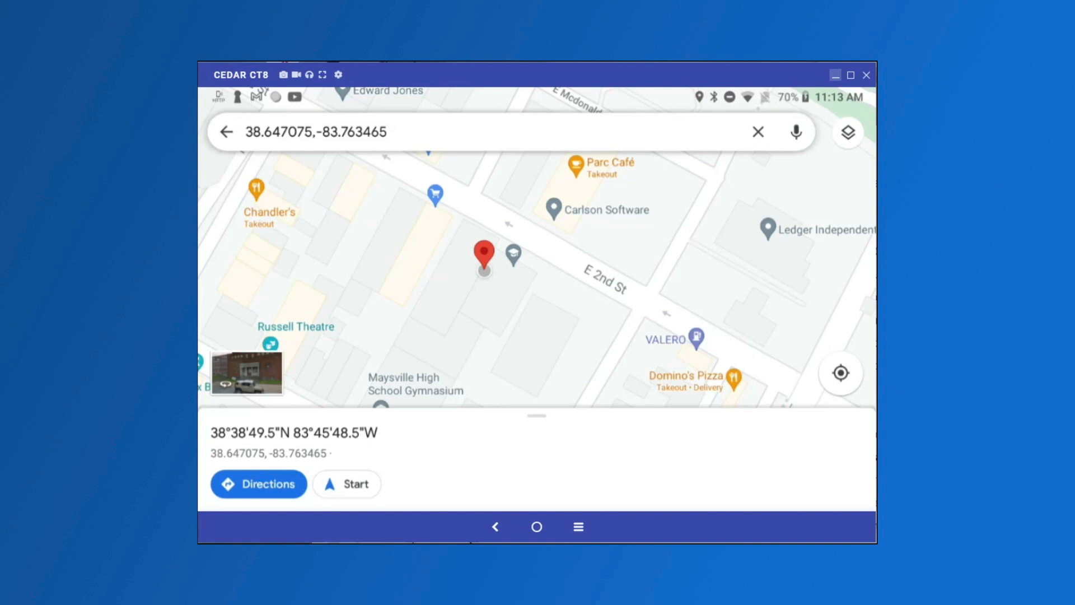
# - Switch back to Carlson Layout and open the Park job of the Kentucky site in the drawing view
pyautogui.press('Home')
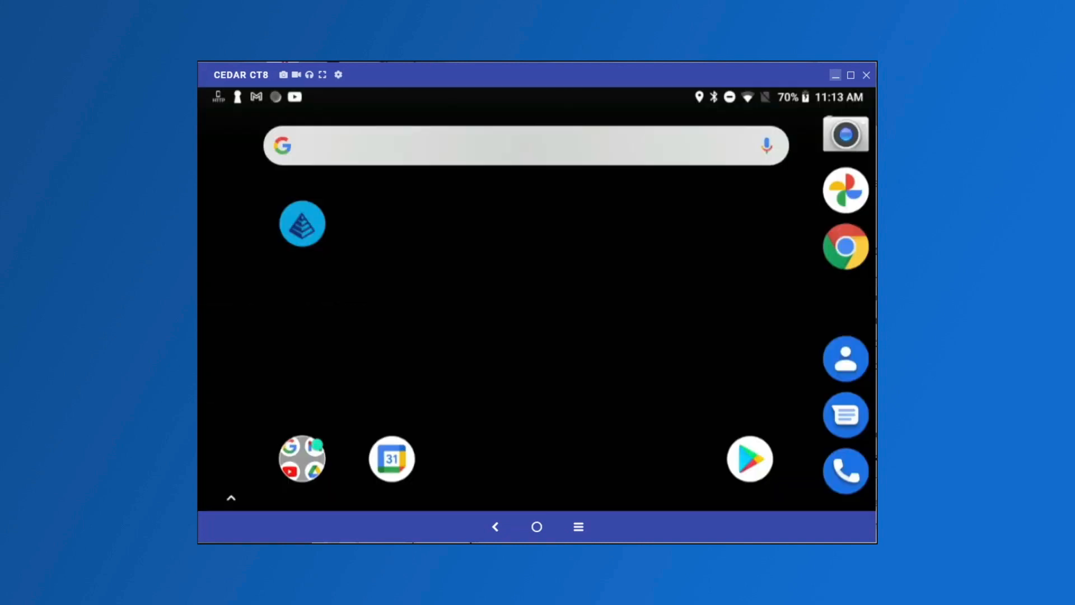
pyautogui.click(303, 223)
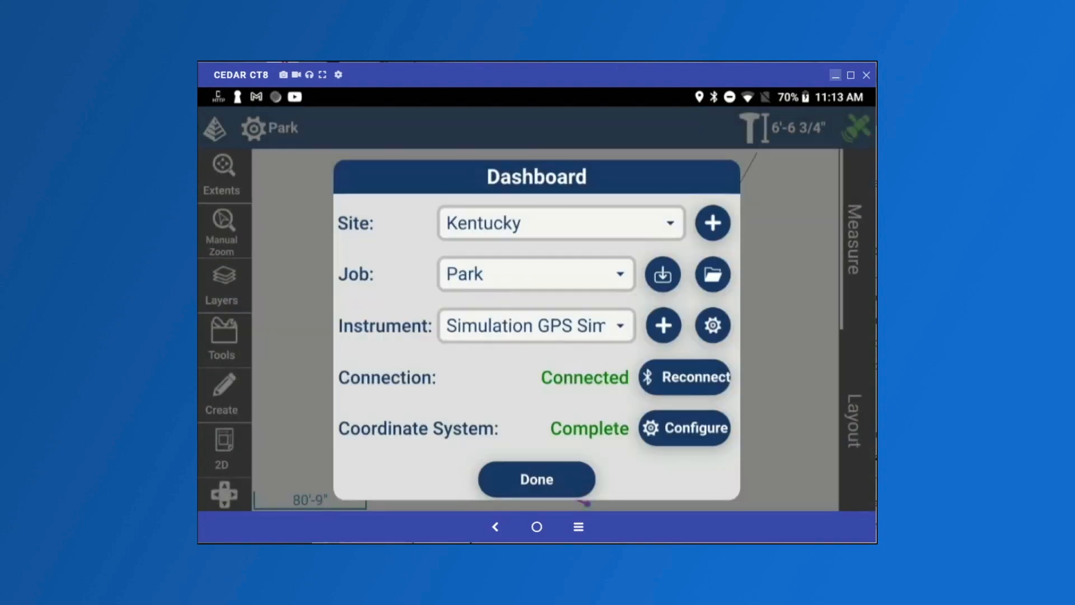
pyautogui.click(536, 479)
# - Place the simulated GPS position just beyond point 5 near Hole #2 and bring up point measuring
pyautogui.moveTo(546, 398); pyautogui.dragTo(534, 268)
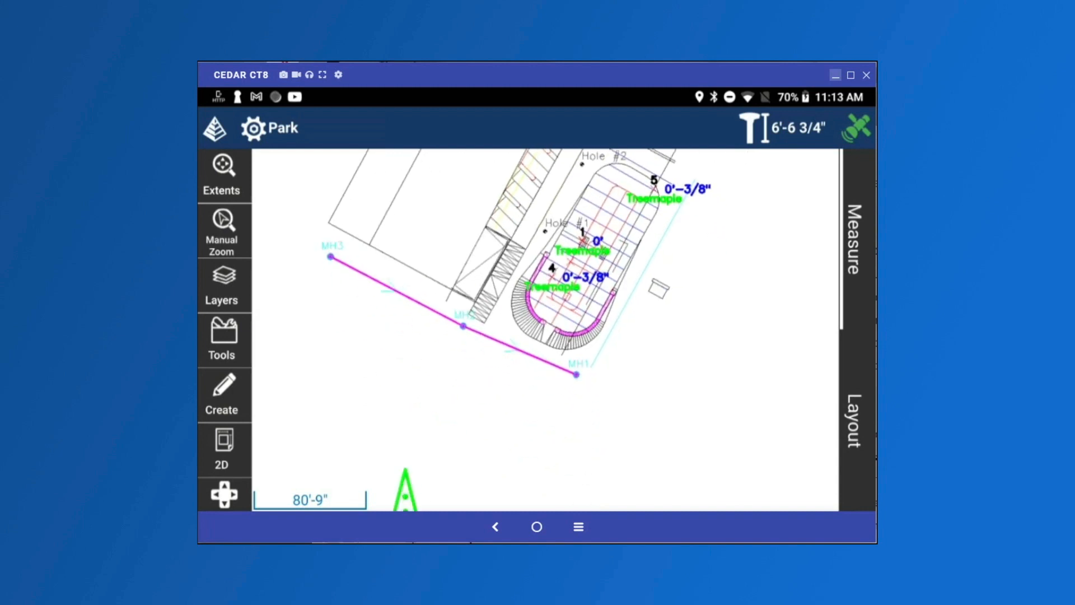
pyautogui.scroll(-3, 482, 358)
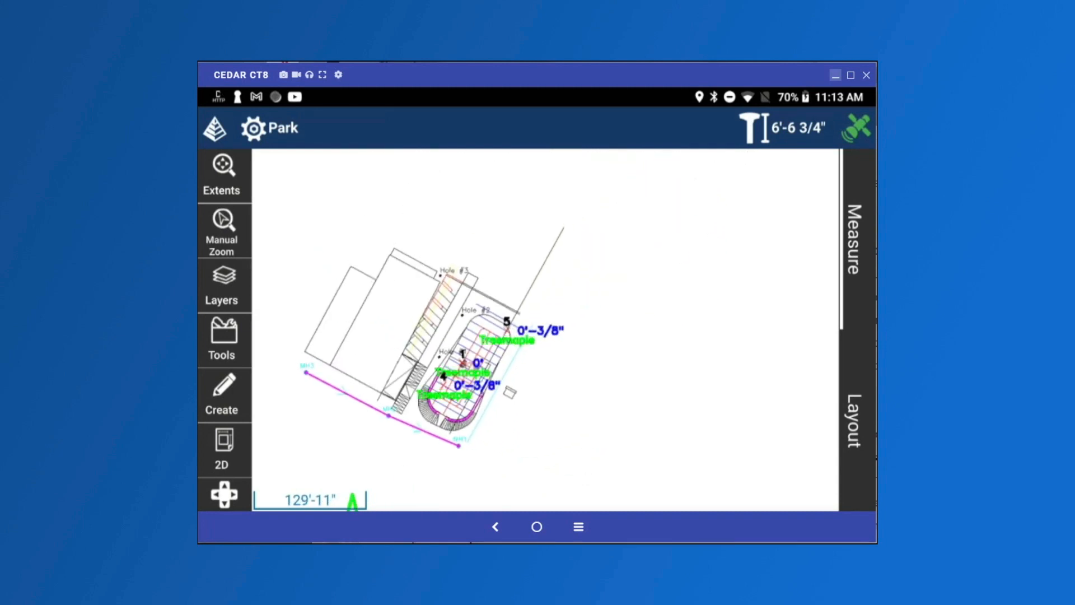
pyautogui.scroll(8, 490, 325)
pyautogui.scroll(3, 597, 361)
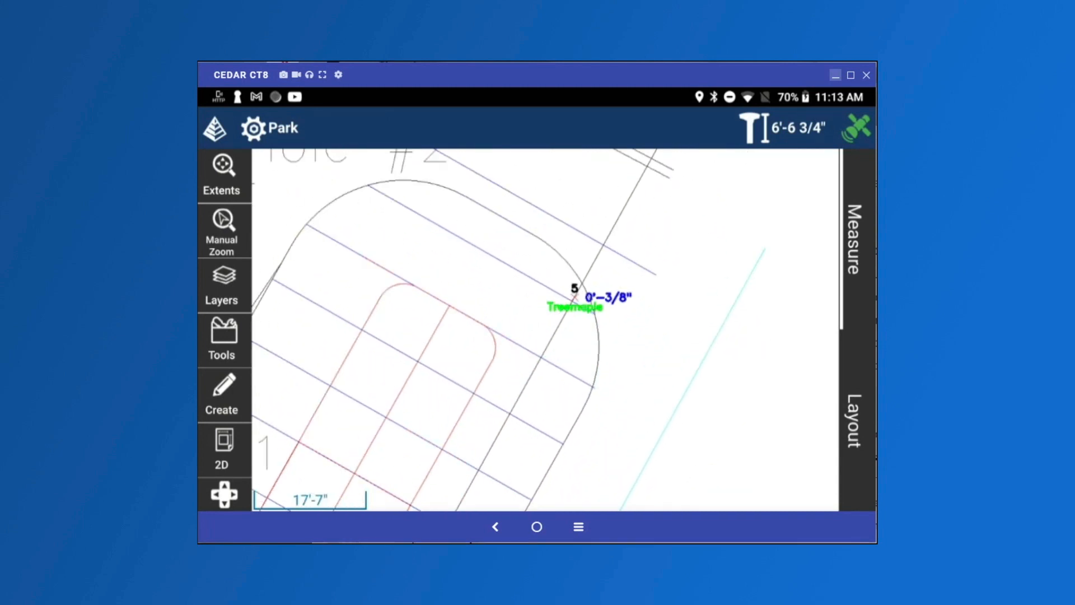
pyautogui.scroll(10, 600, 339)
pyautogui.scroll(-7, 491, 380)
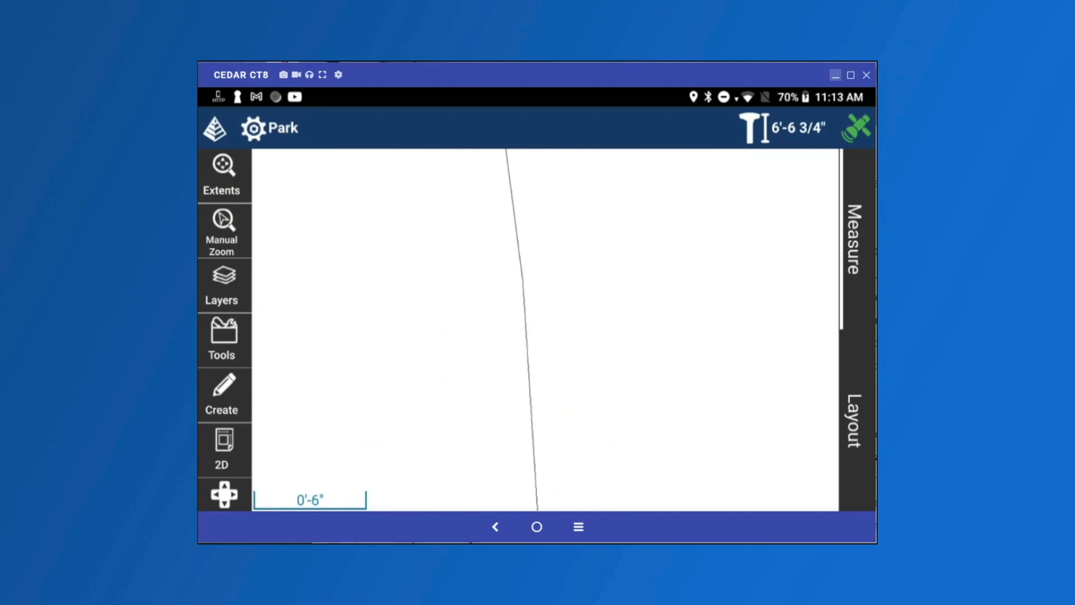
pyautogui.scroll(-3, 471, 308)
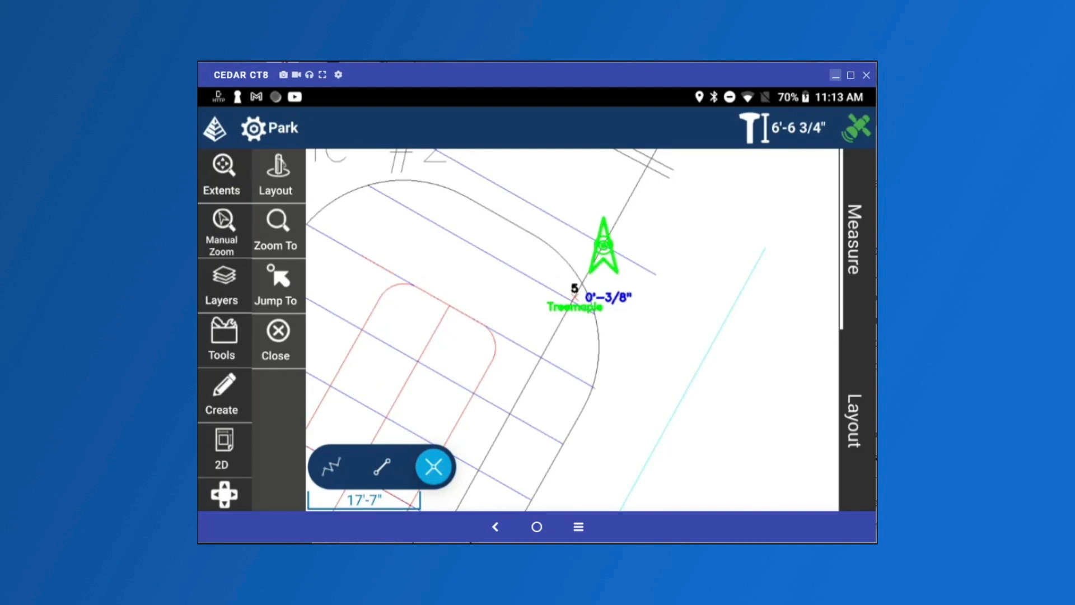
pyautogui.click(854, 240)
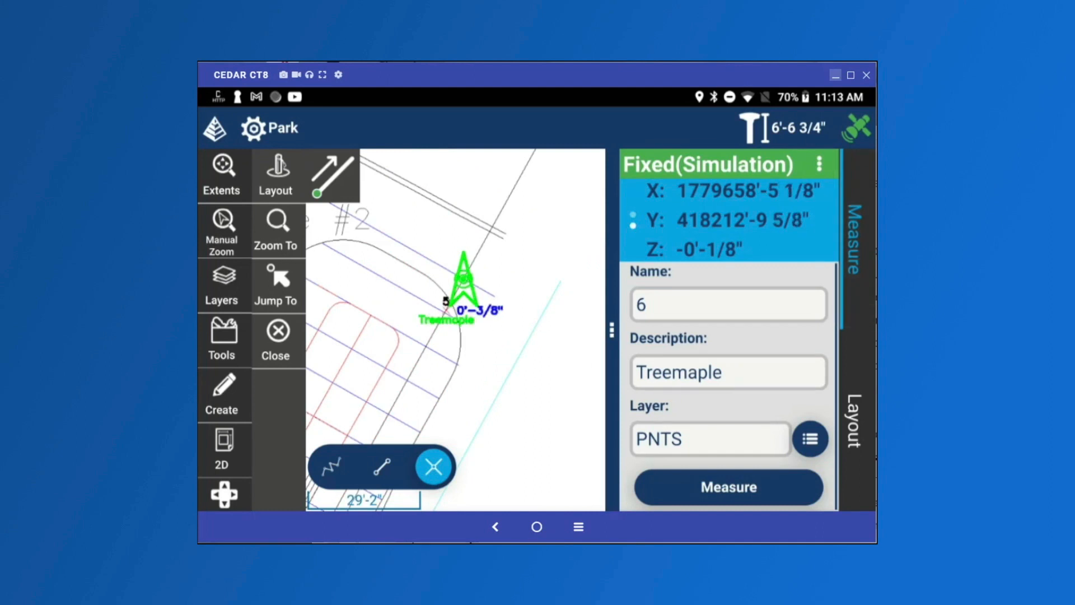
pyautogui.click(278, 341)
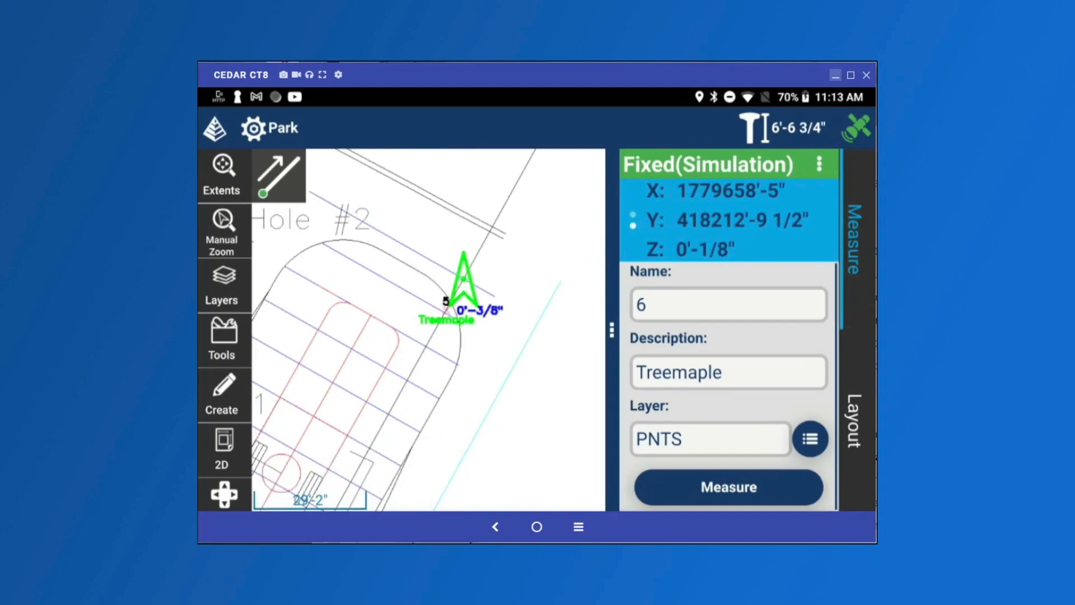
# - Measure point 6 with the description Buffalo on the PNTS layer
pyautogui.click(728, 372)
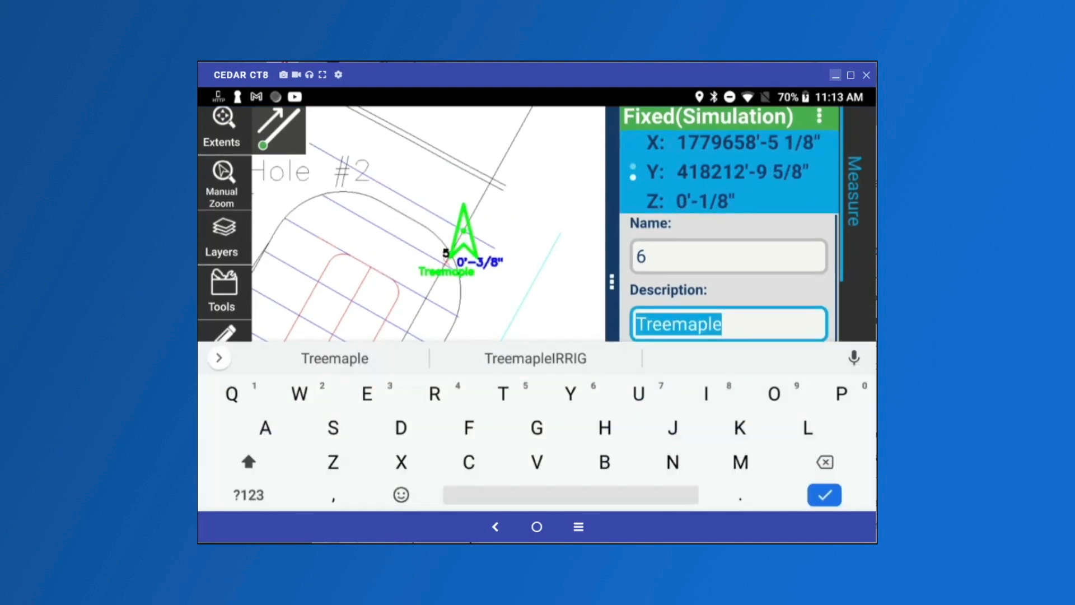
pyautogui.write('Buffalo')
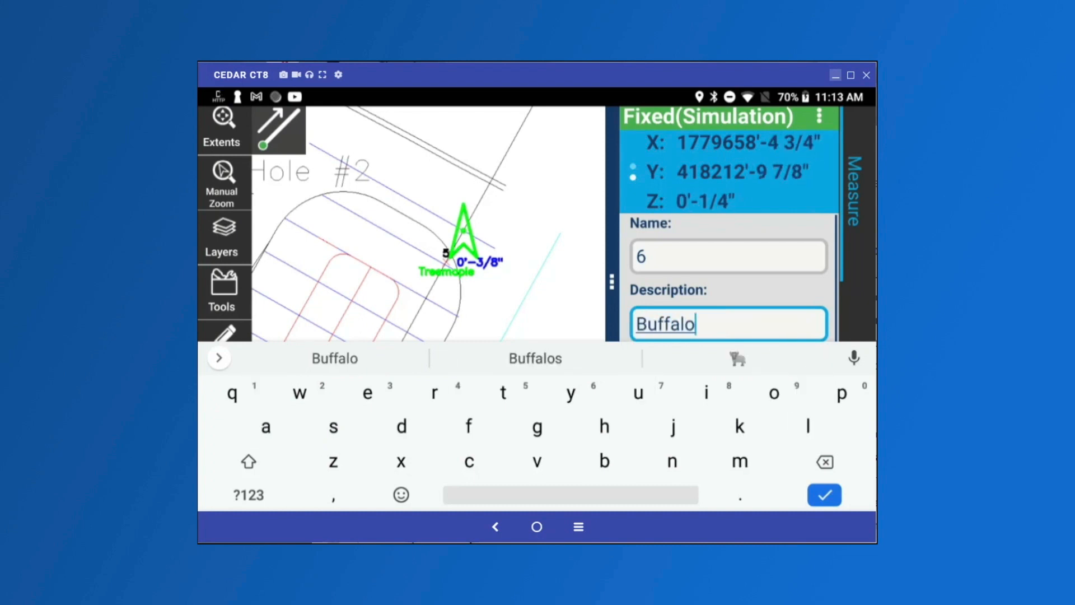
pyautogui.click(825, 495)
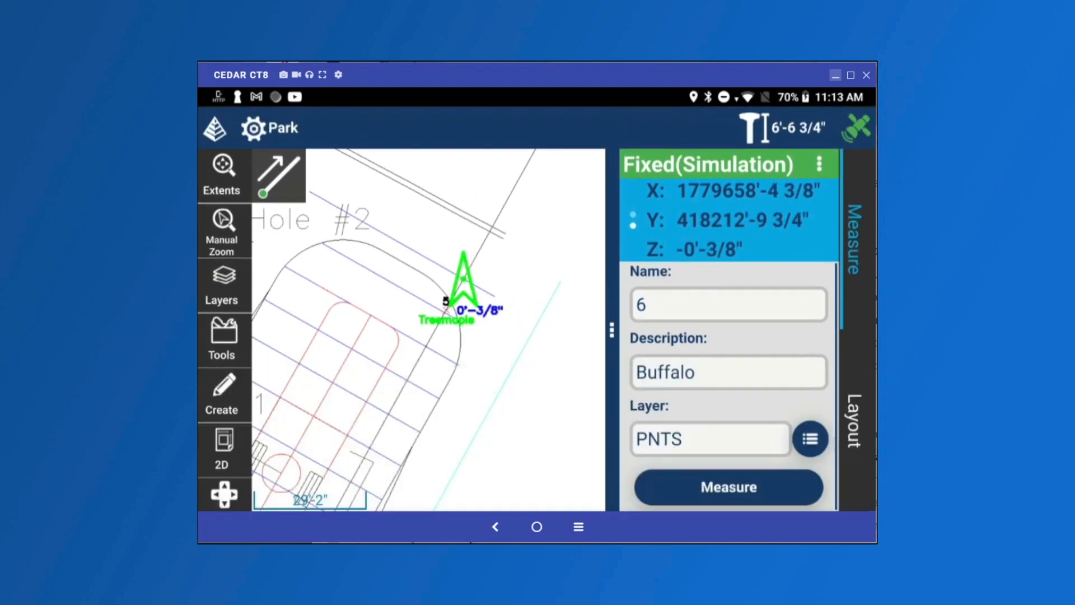
pyautogui.click(728, 488)
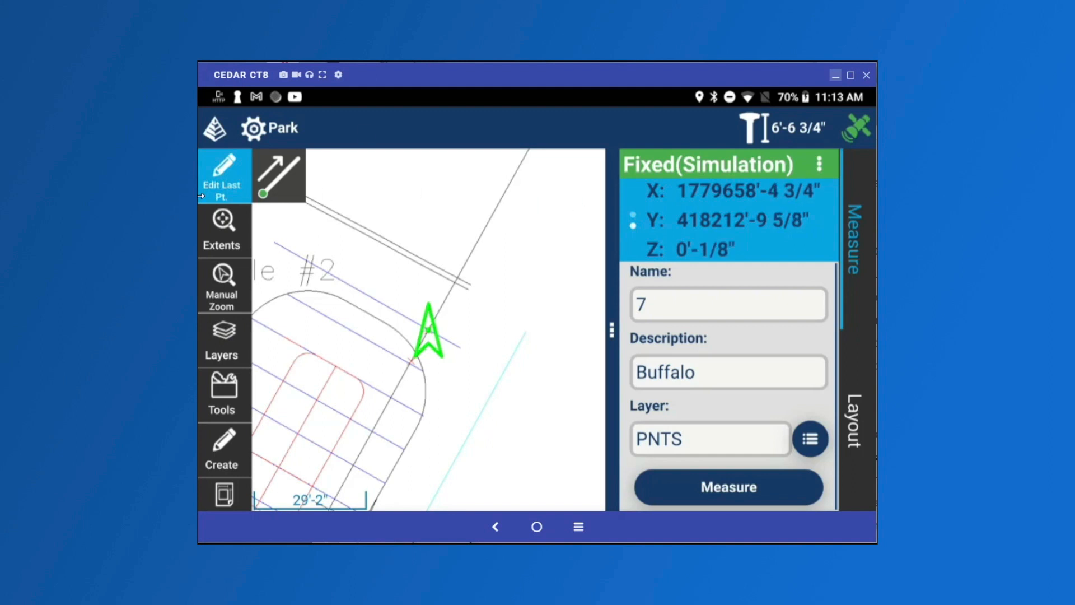
# - Review the last measured point in the Park job's point list and browse the device's Photos folder
pyautogui.click(236, 202)
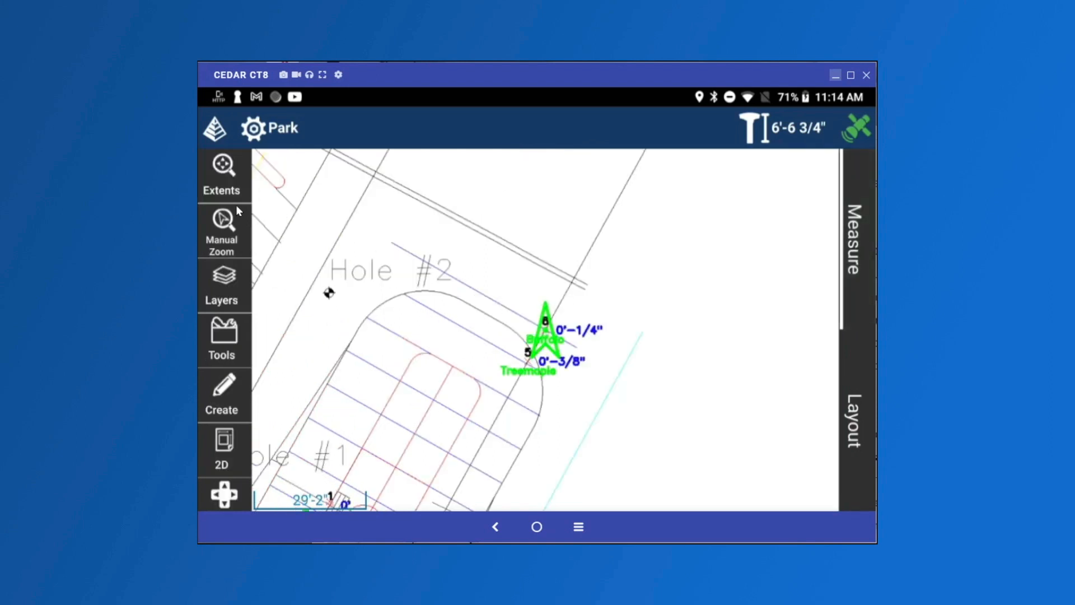
pyautogui.click(236, 204)
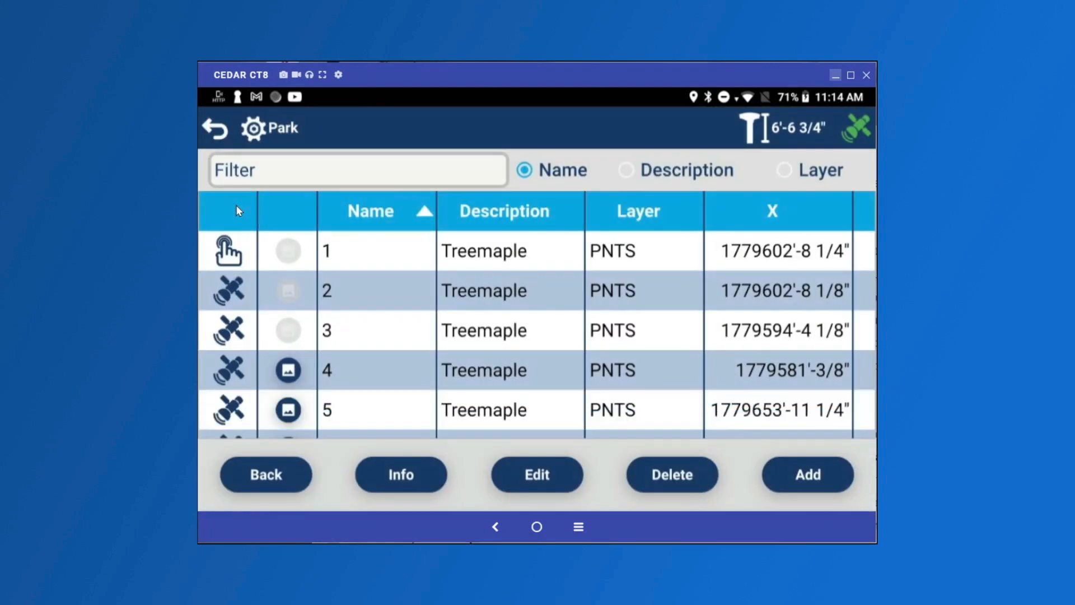
pyautogui.scroll(-1, 236, 205)
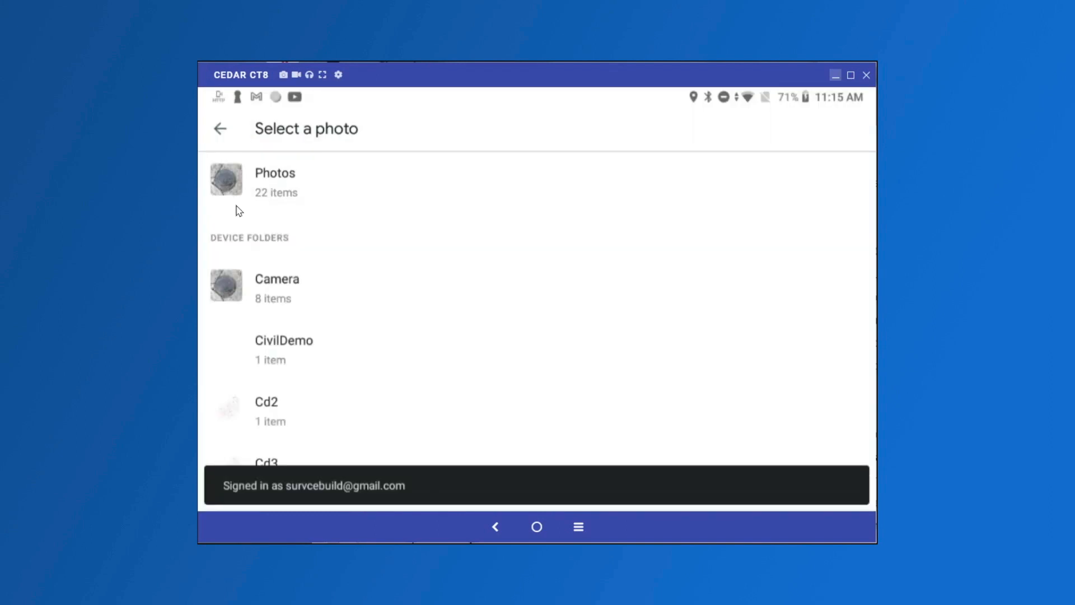
pyautogui.click(236, 210)
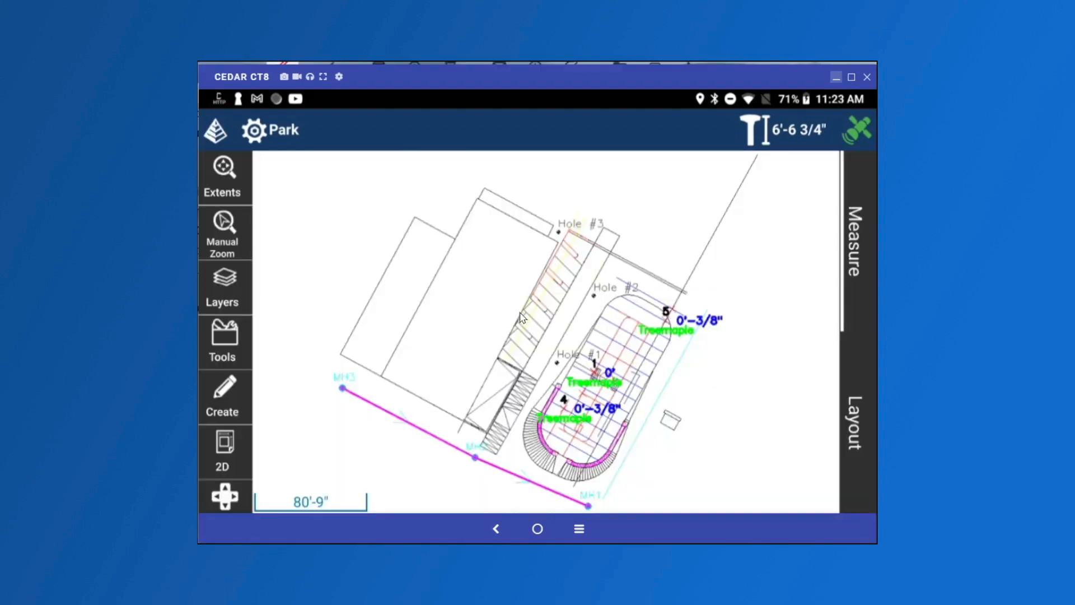
# - Open the Malla job from the Kentucky site and close the dashboard
pyautogui.click(284, 129)
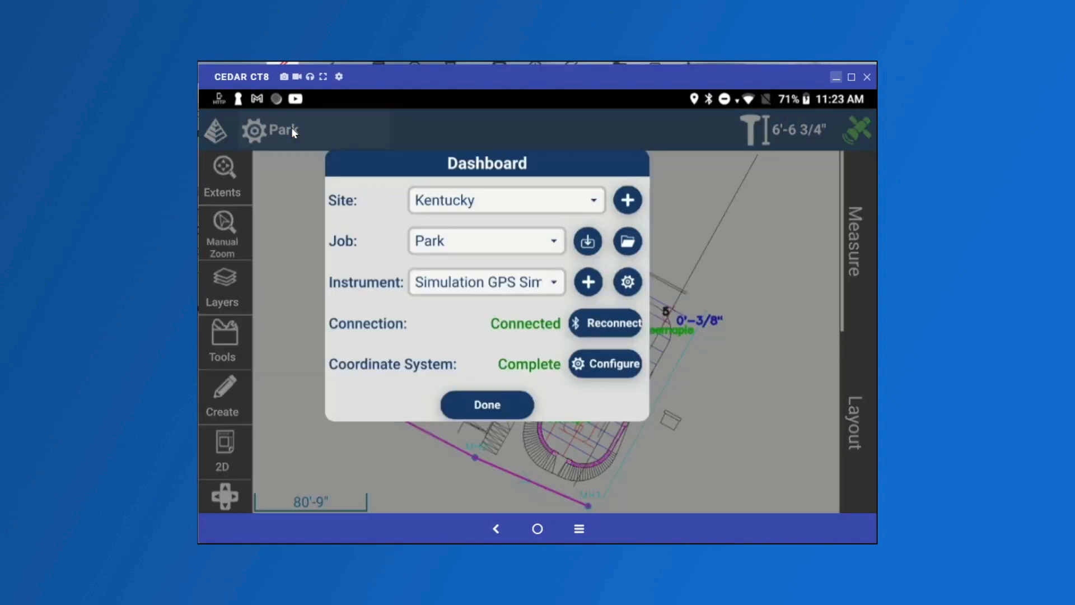
pyautogui.click(554, 283)
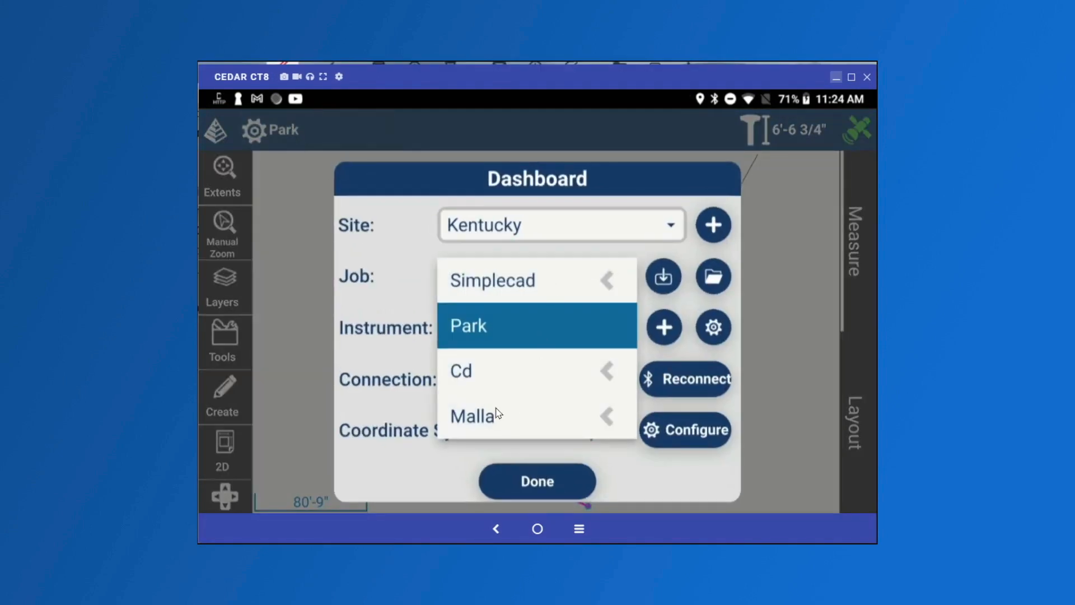
pyautogui.click(480, 419)
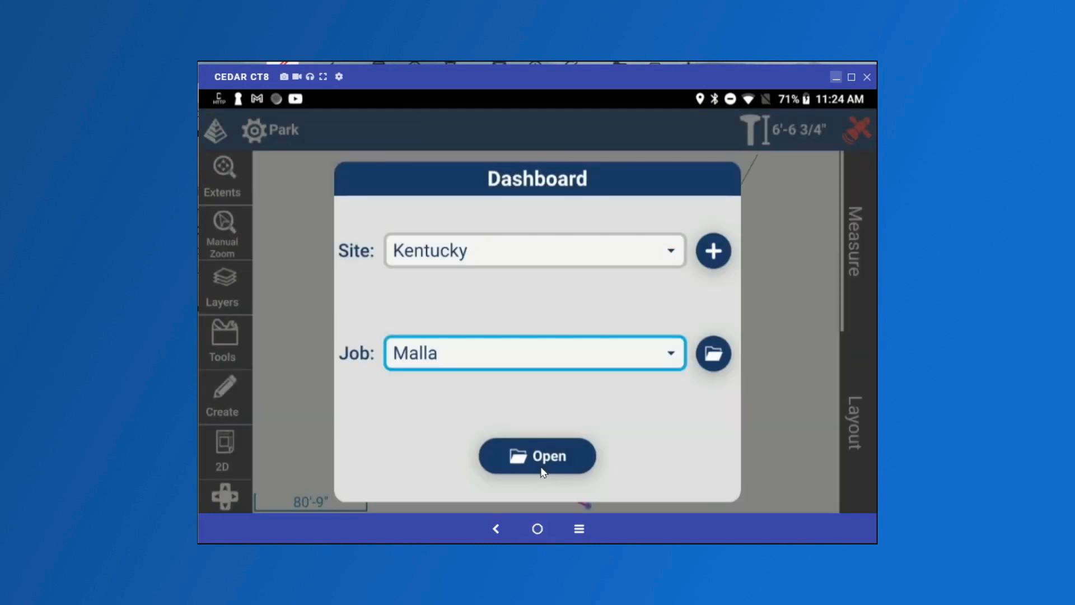
pyautogui.click(541, 461)
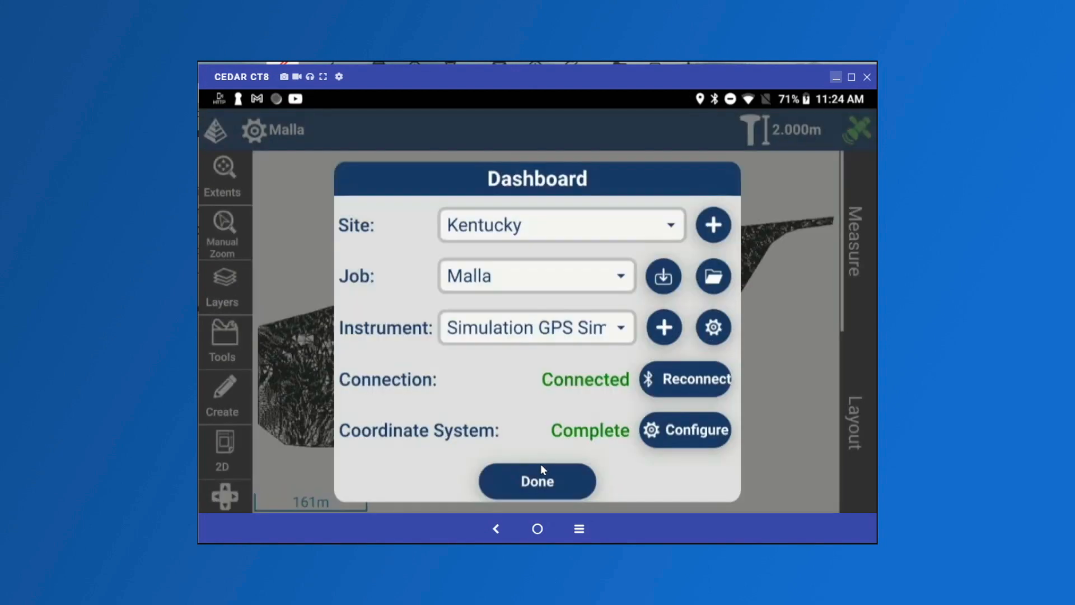
pyautogui.click(555, 479)
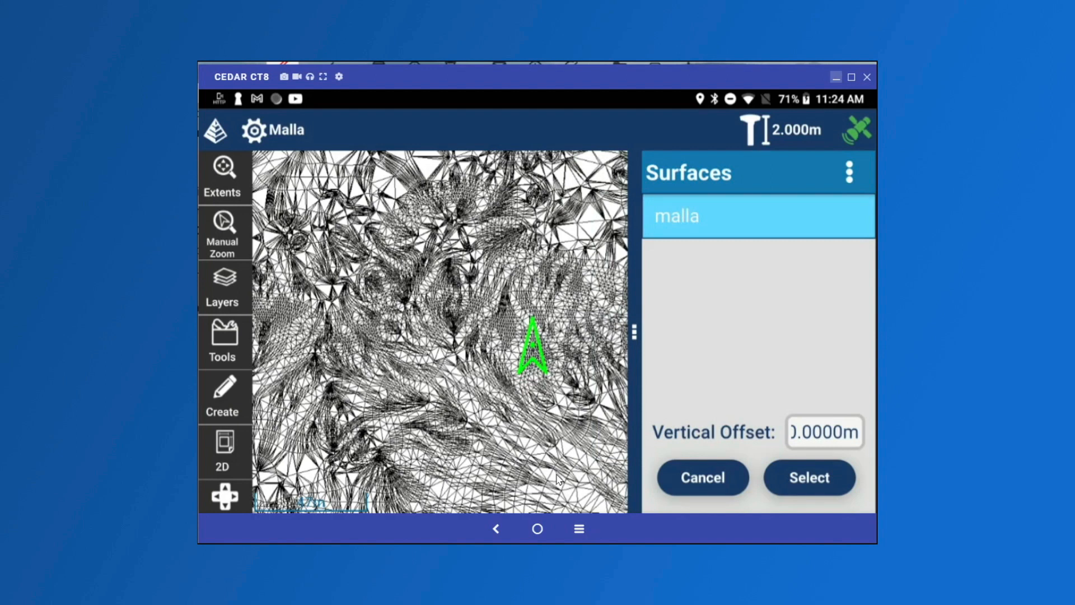
# - Set a vertical offset of 2 m on the malla surface and start its layout
pyautogui.click(821, 437)
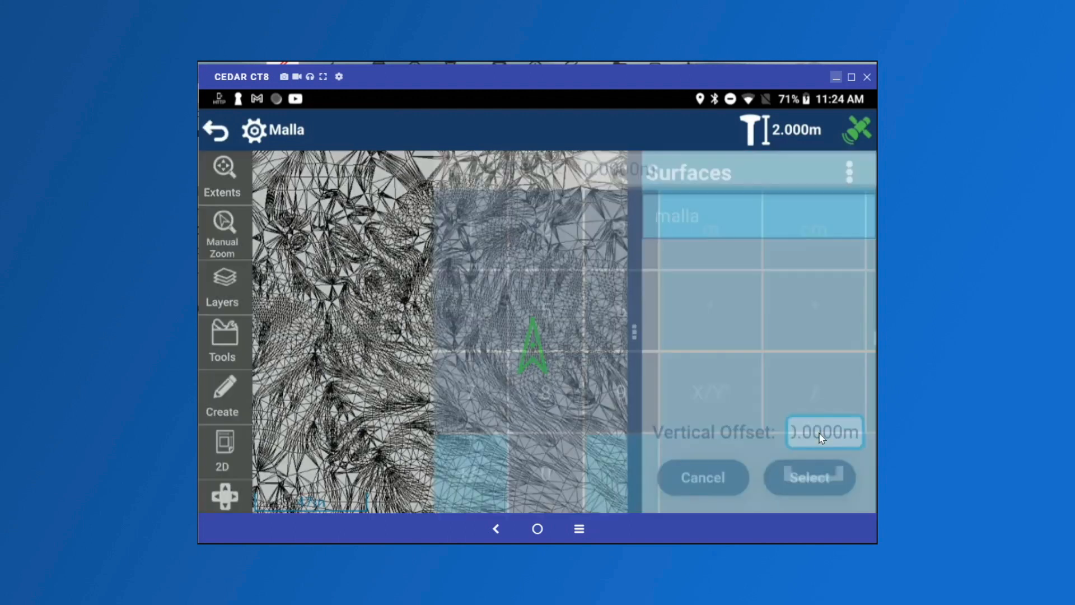
pyautogui.write('2m')
pyautogui.click(821, 436)
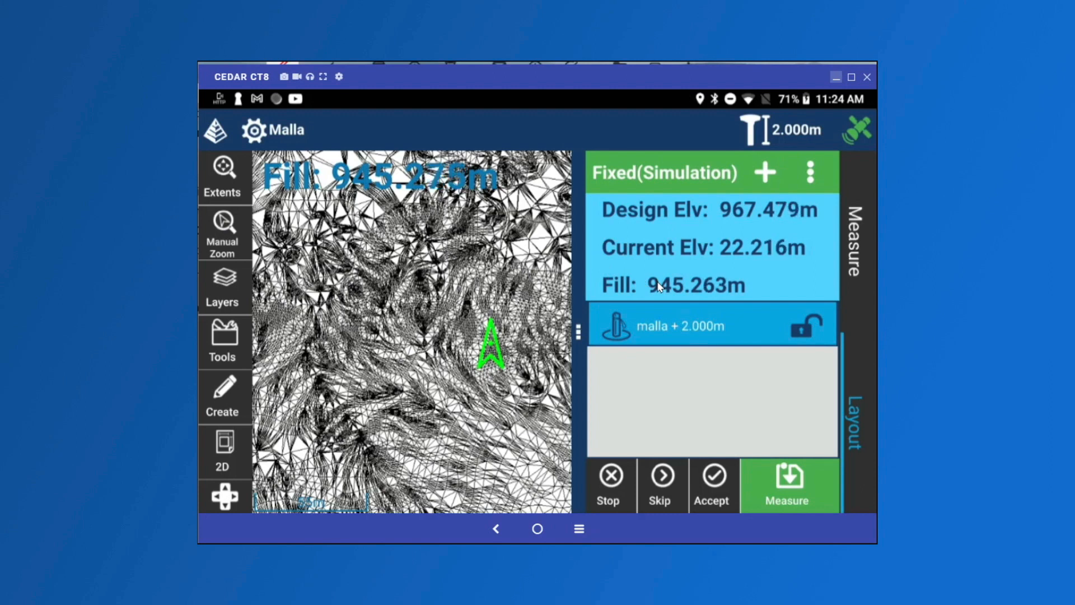
# - Open the layout settings and examine the proximity, layout and cut/fill tolerances and the GPS measurement tolerances
pyautogui.click(810, 172)
pyautogui.click(730, 368)
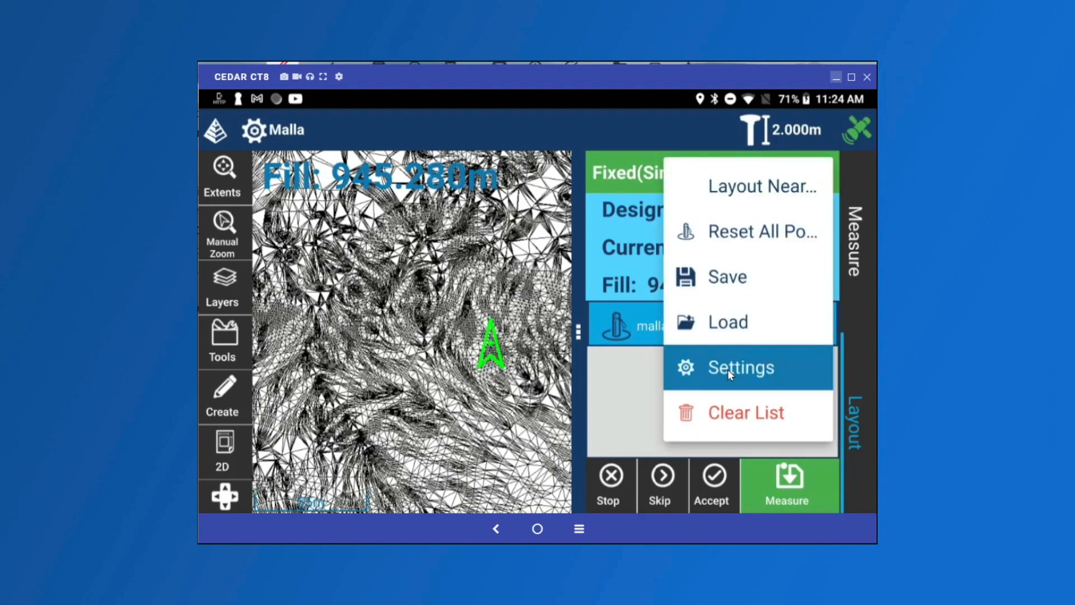
pyautogui.scroll(-5, 354, 367)
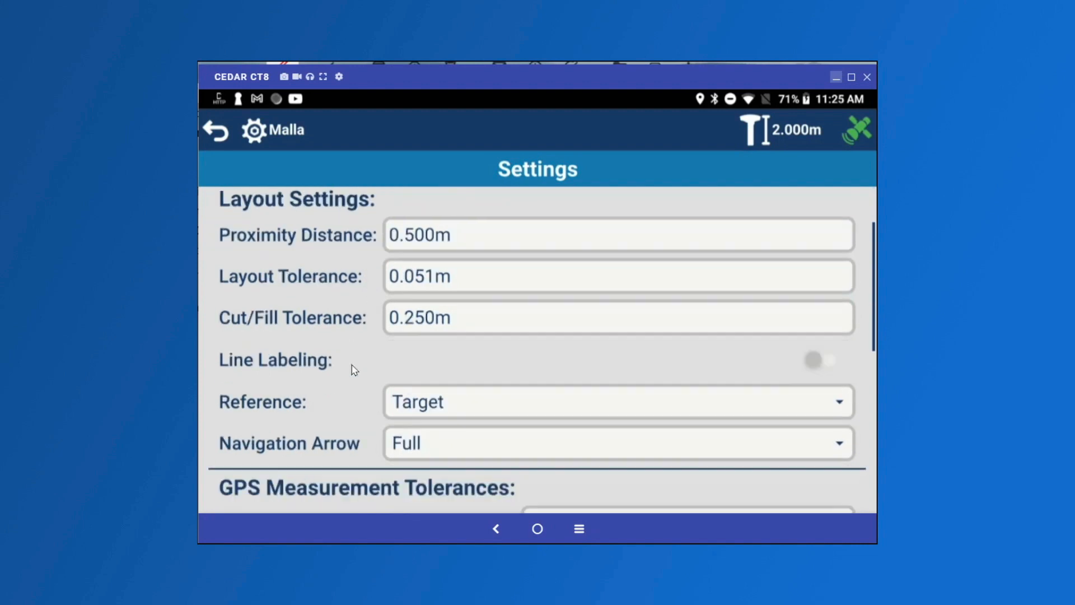
pyautogui.scroll(5, 350, 370)
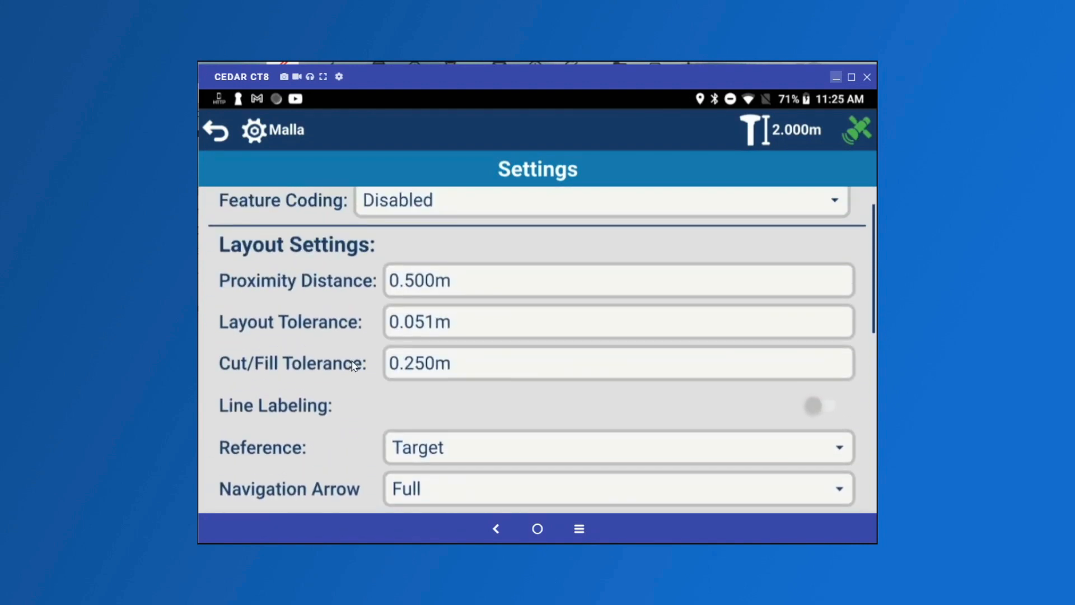
pyautogui.scroll(-1, 456, 335)
pyautogui.scroll(-7, 456, 336)
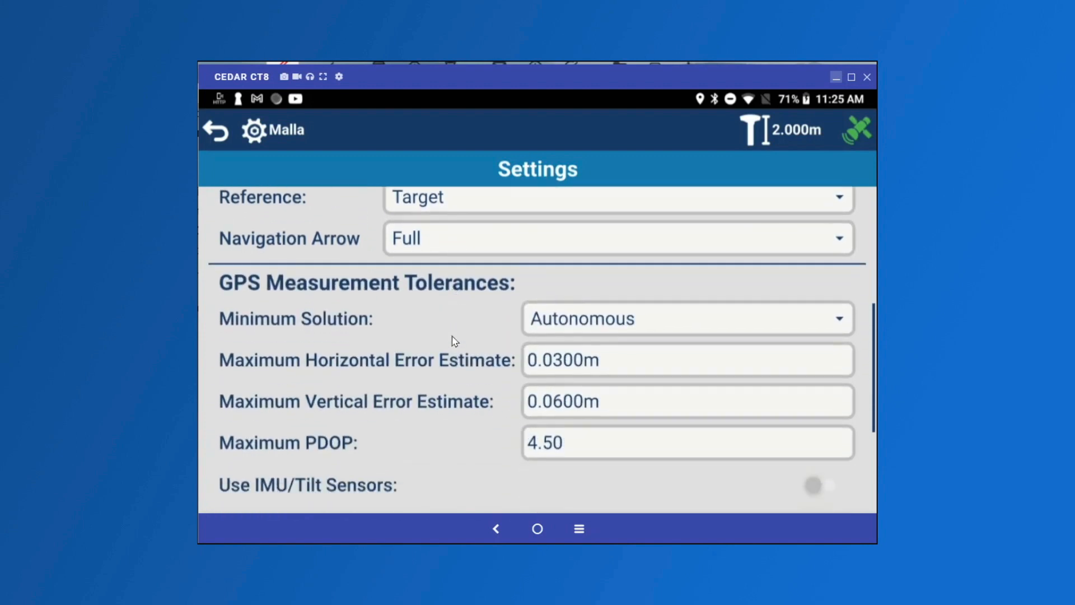
pyautogui.scroll(5, 454, 340)
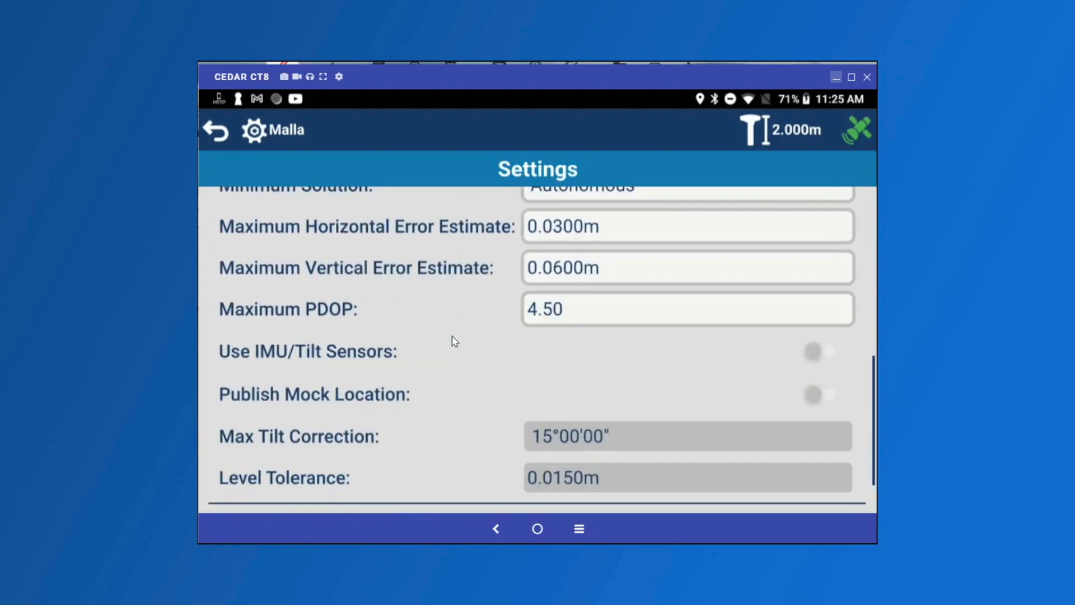
# - Examine the layout reference options, keep Target as the reference, and return to the surface layout
pyautogui.scroll(2, 456, 340)
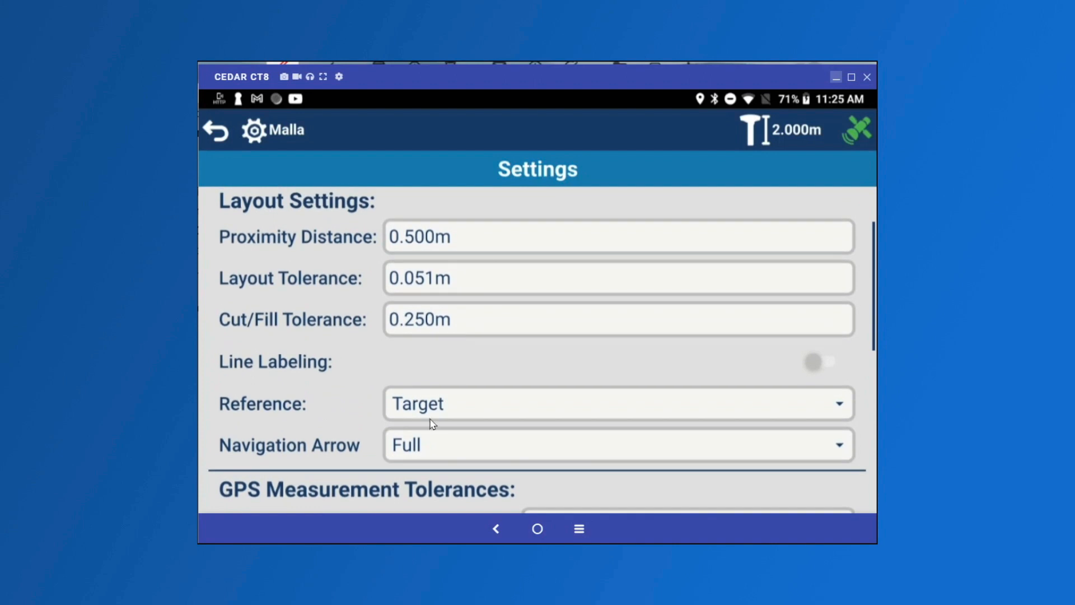
pyautogui.click(459, 413)
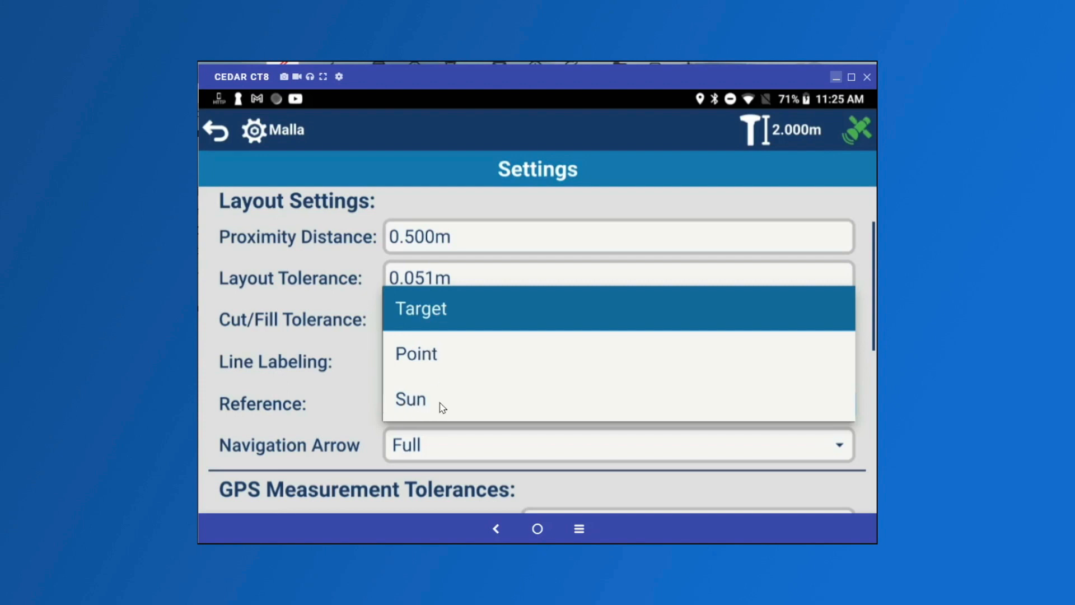
pyautogui.click(448, 311)
pyautogui.click(230, 129)
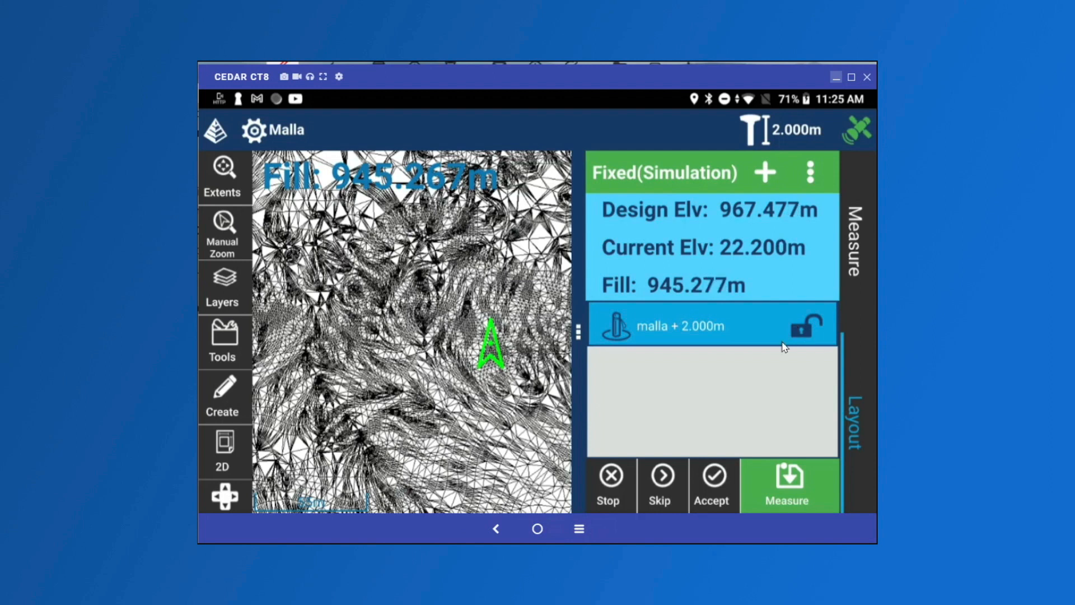
# - Lock the malla + 2.000m layout target and unlock it again
pyautogui.click(800, 328)
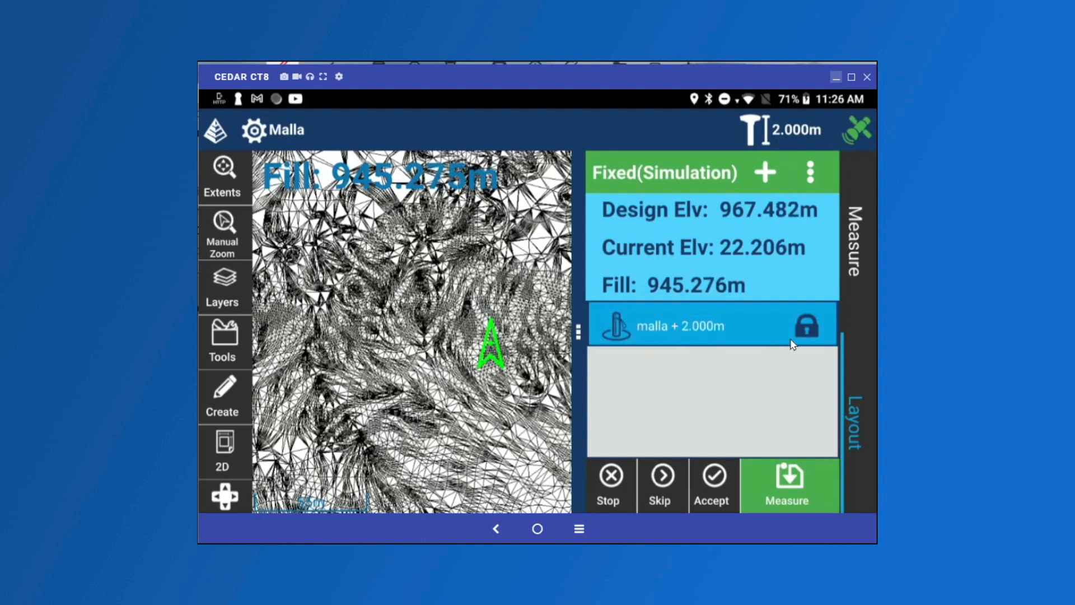
pyautogui.click(807, 327)
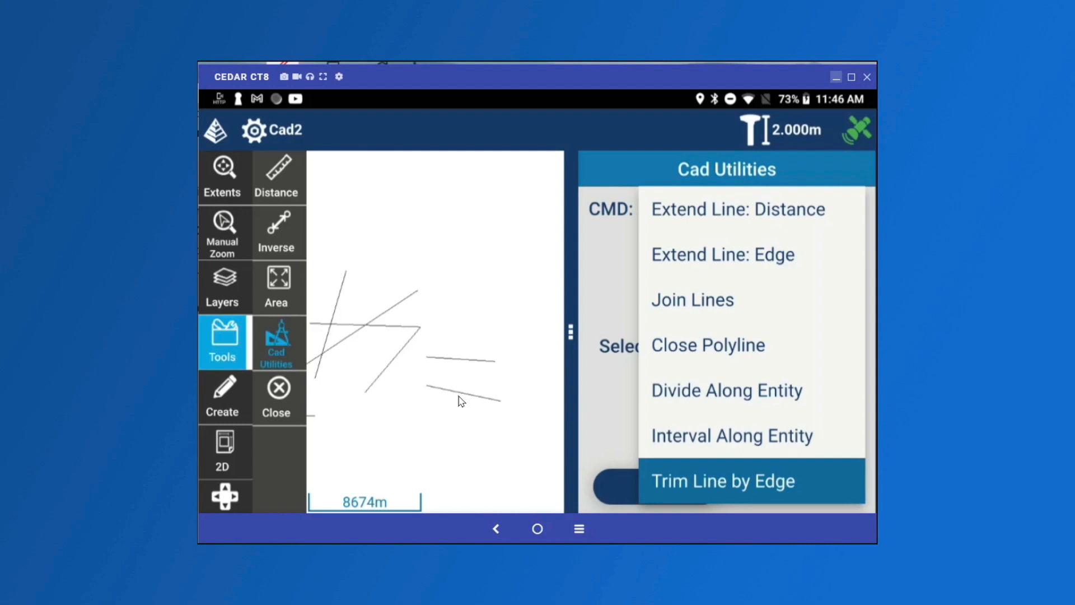
# - In the Cad2 job, join the long horizontal line and the diagonal line that meets it at a corner
pyautogui.click(459, 397)
pyautogui.scroll(3, 459, 398)
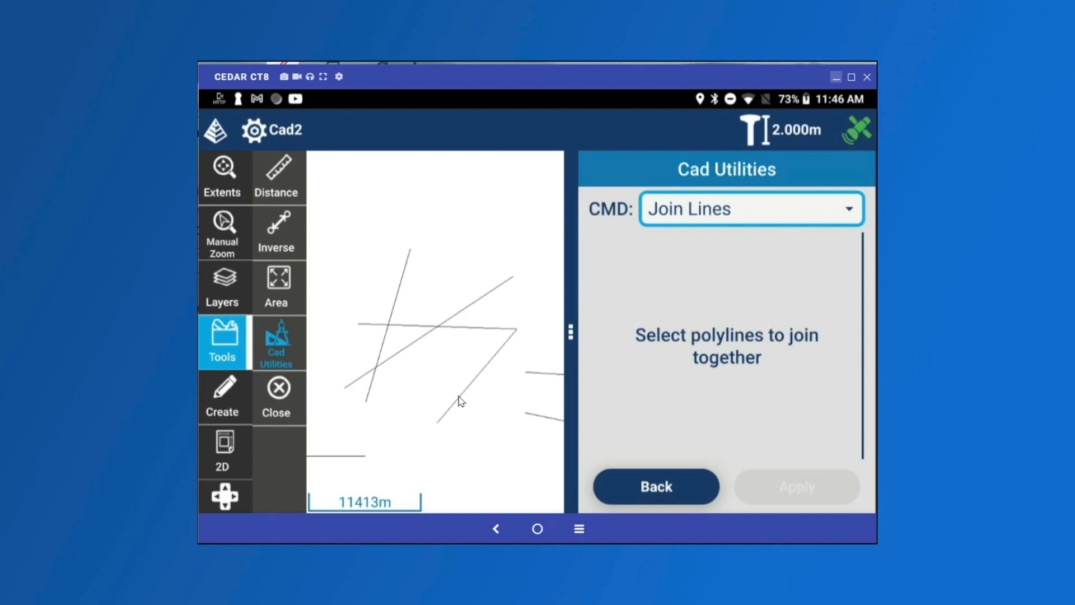
pyautogui.click(460, 399)
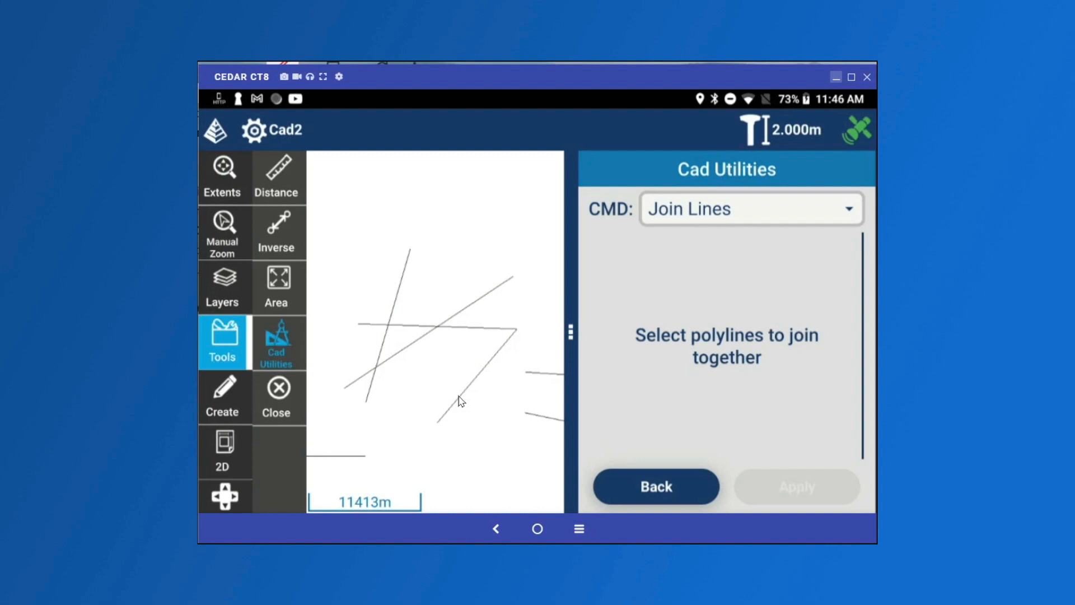
pyautogui.click(460, 400)
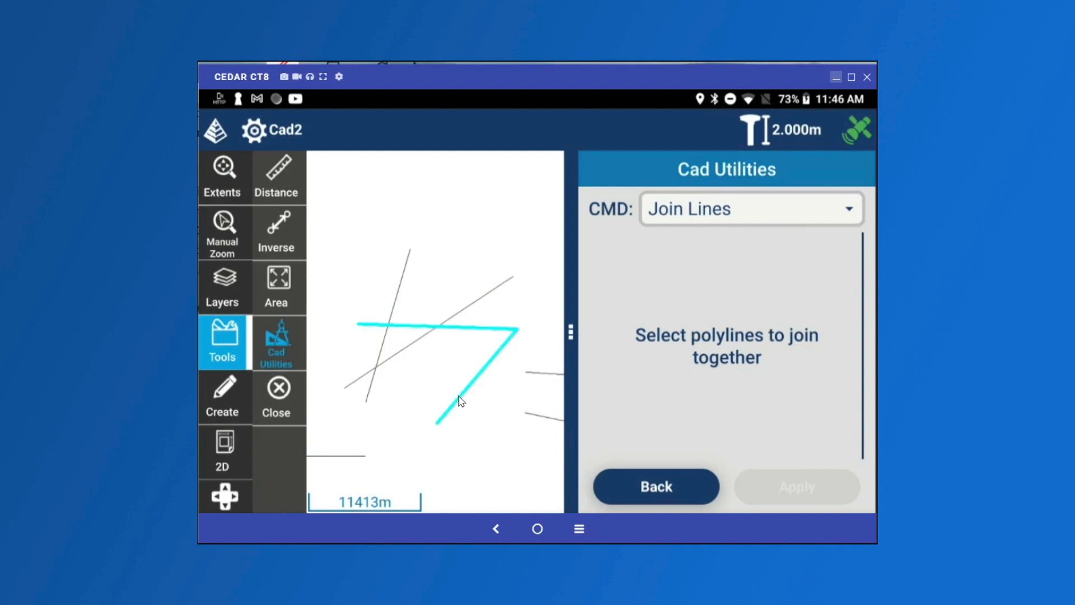
pyautogui.press('Escape')
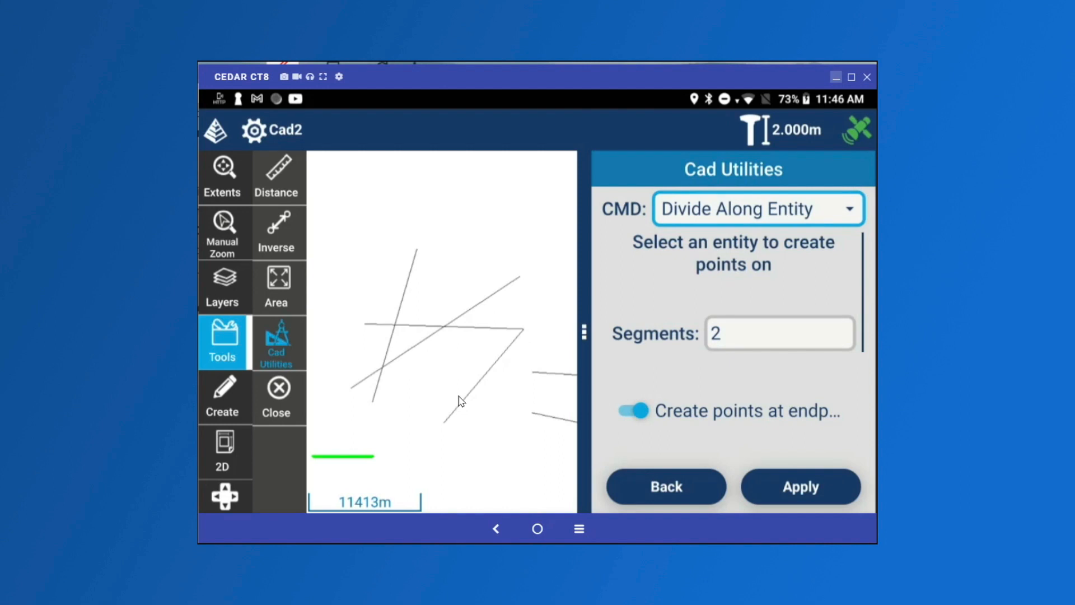
# - Divide the short separate horizontal line into 5 segments, creating points along it and at its endpoints
pyautogui.write('5')
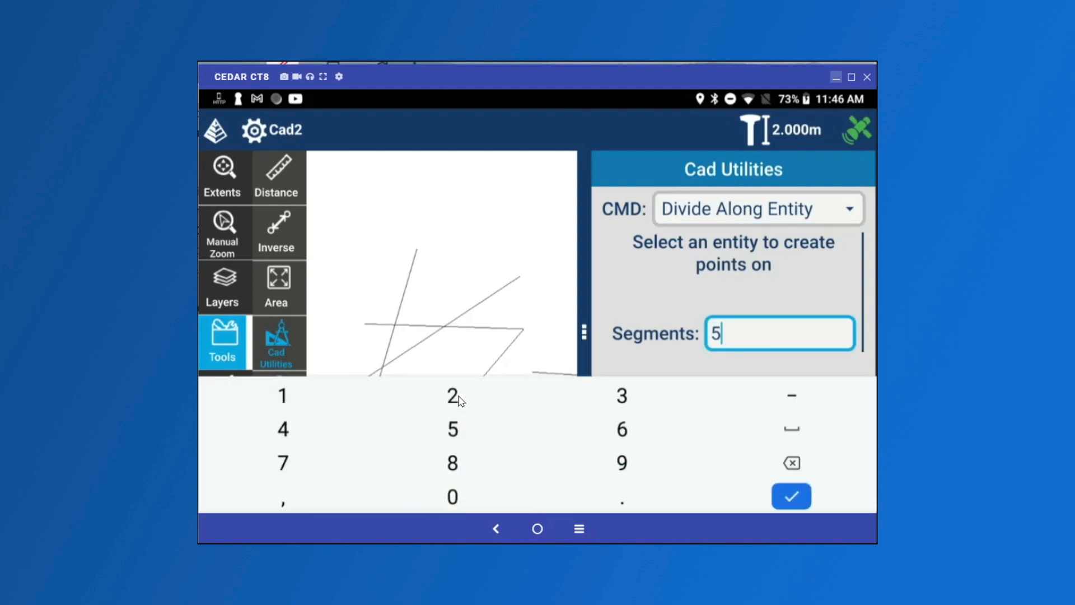
pyautogui.press('Return')
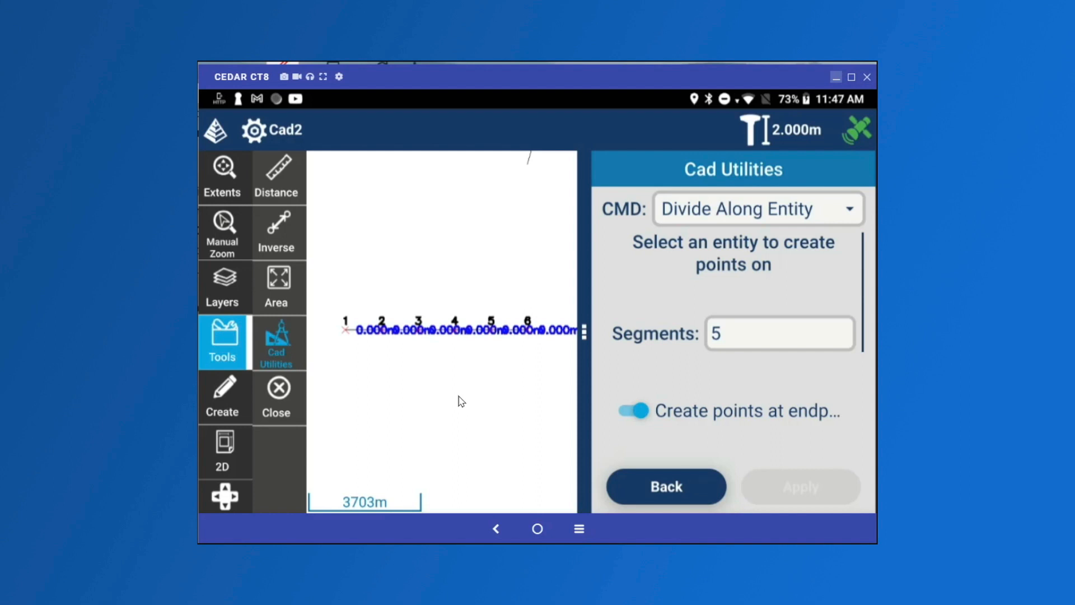
pyautogui.scroll(-5, 459, 401)
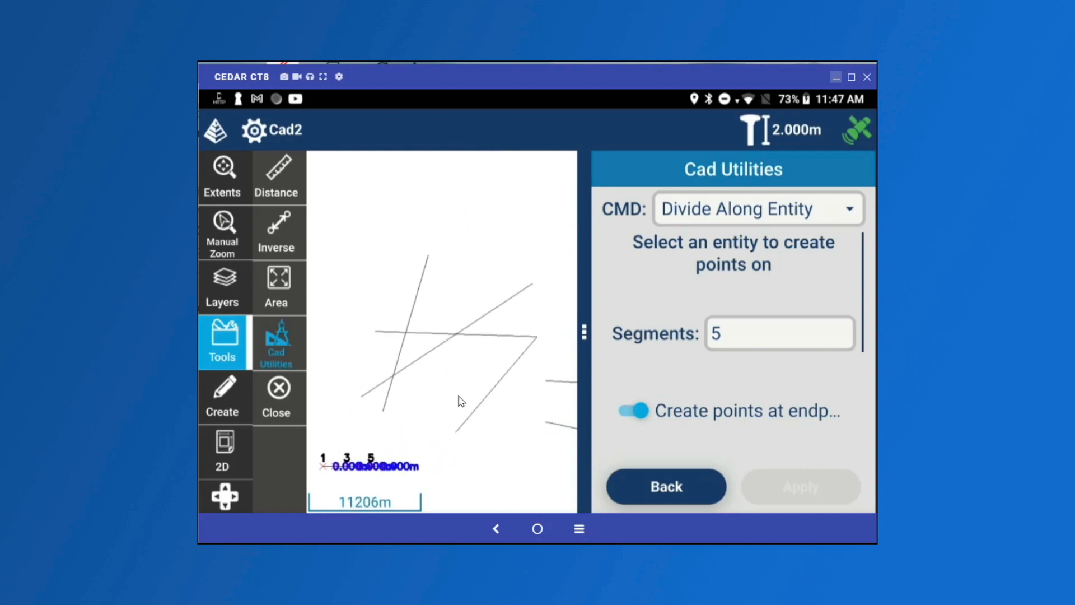
# - Extend the two nearly horizontal lines beside the joined lines to the diagonal line as the edge
pyautogui.scroll(-1, 459, 401)
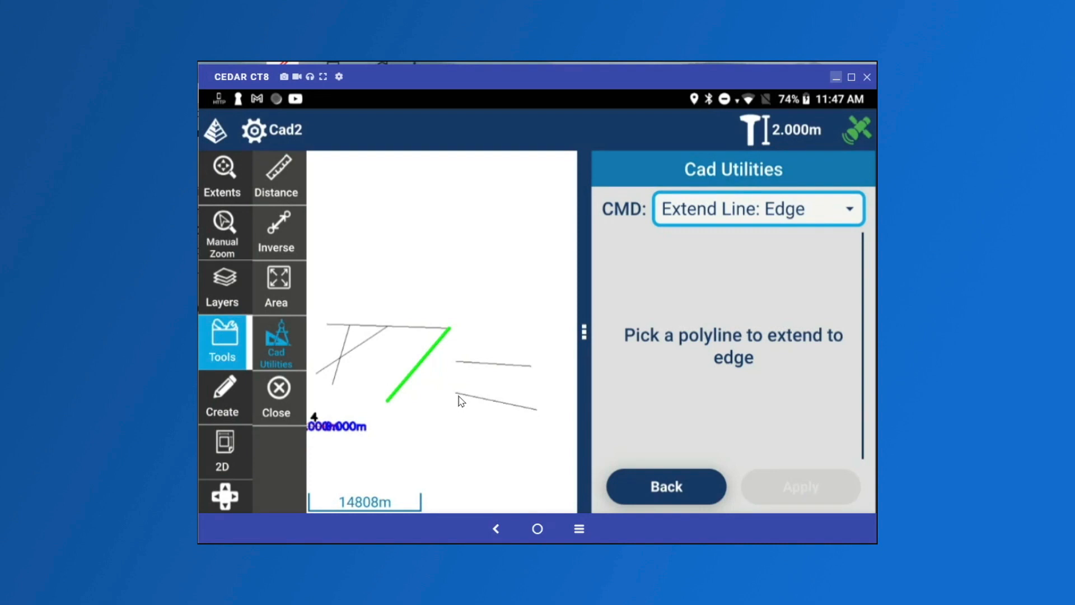
pyautogui.click(460, 400)
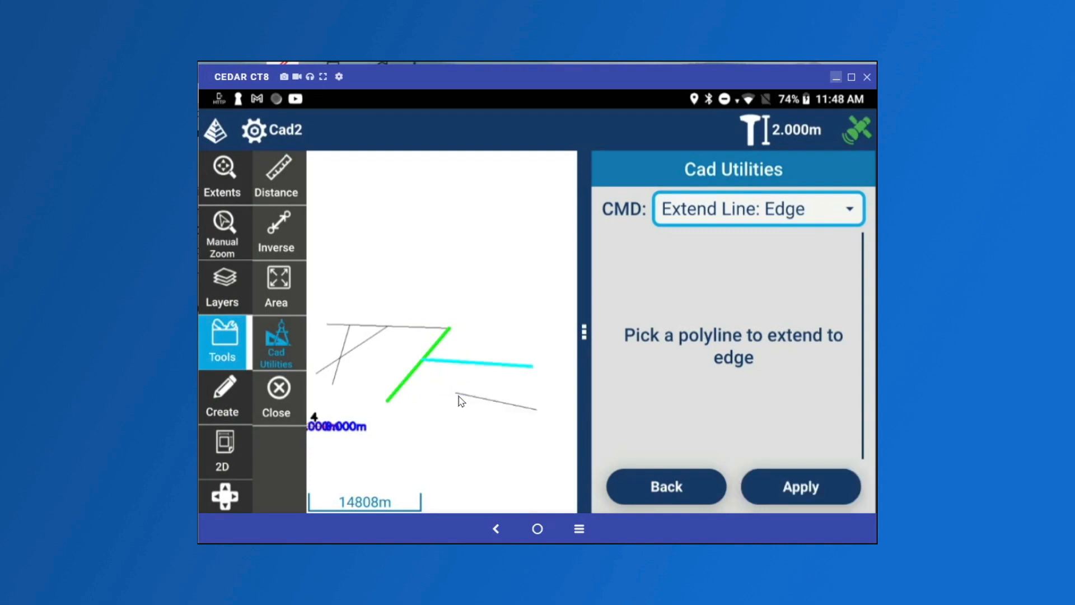
pyautogui.click(459, 397)
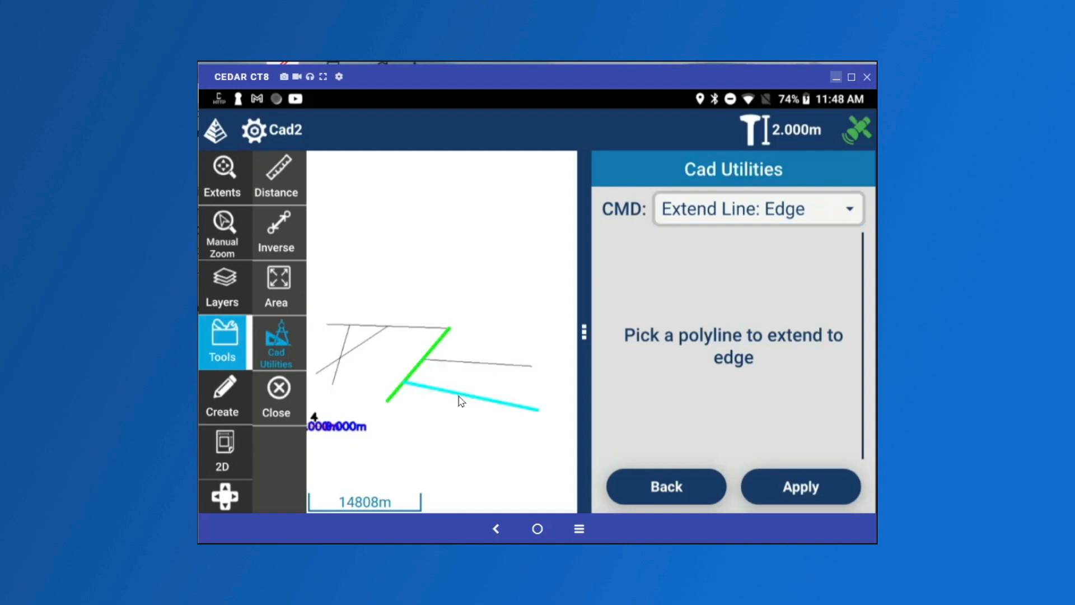